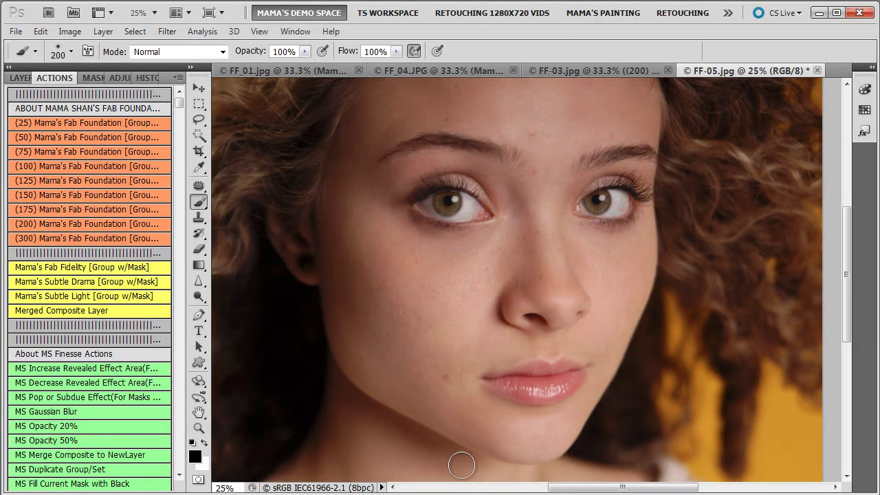
Switch to the plain Brush tool and set its size back to 200 px.
right_click(199, 205)
left_click(234, 202)
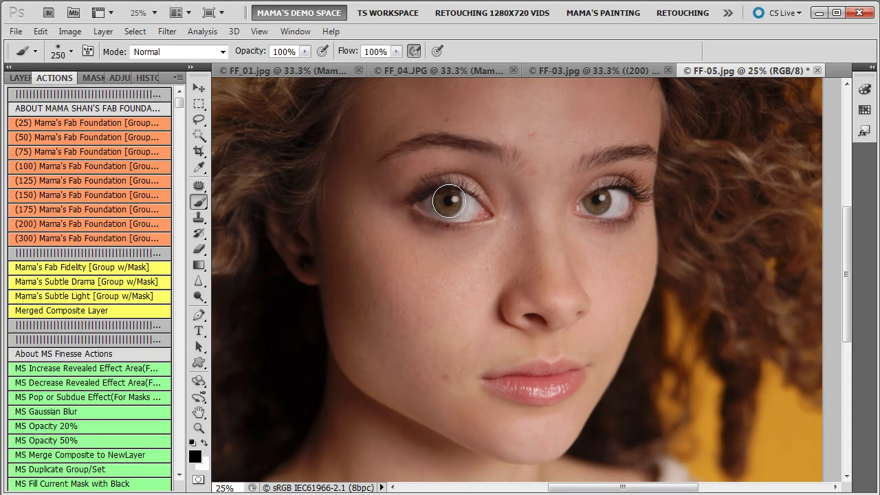
key("bracketleft")
Run the (200) Mama's Fab Foundation action and paint it onto the cheek with a 700 px brush.
left_click(70, 226)
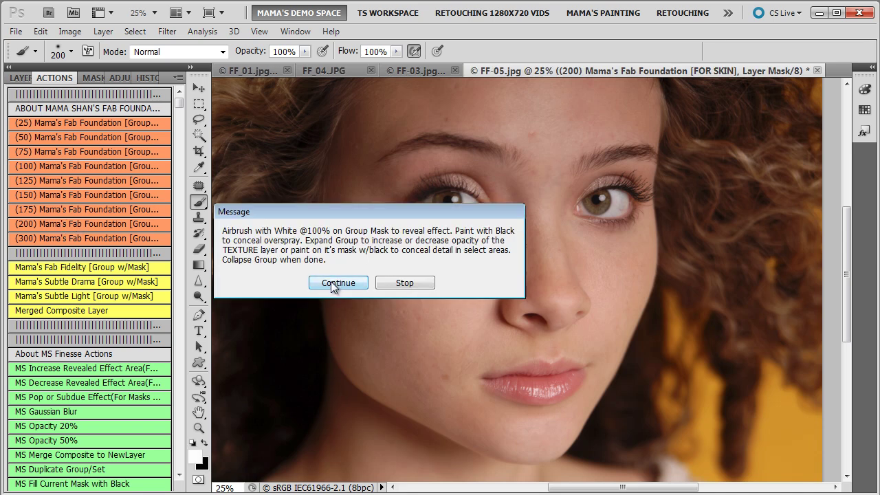
left_click(337, 282)
key("bracketright")
key("bracketright")
key("bracketright")
key("bracketright")
key("bracketright")
key("bracketright")
key("bracketright")
key("bracketright")
key("bracketright")
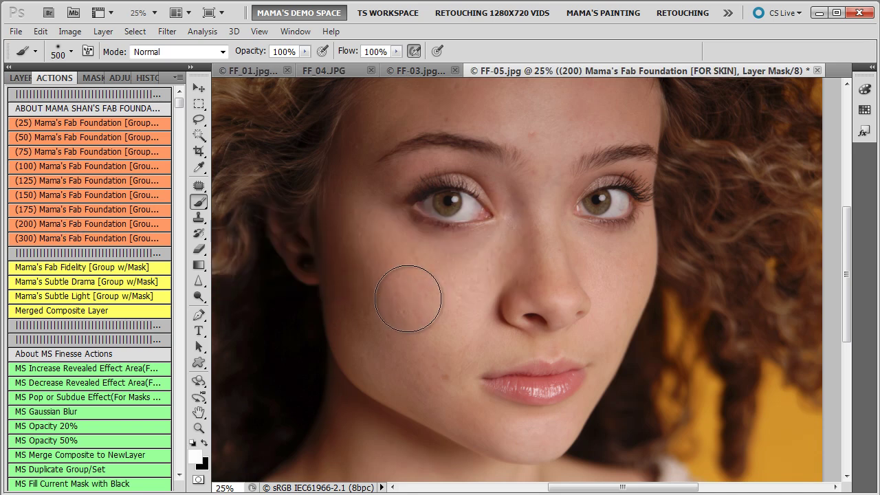
key("bracketright")
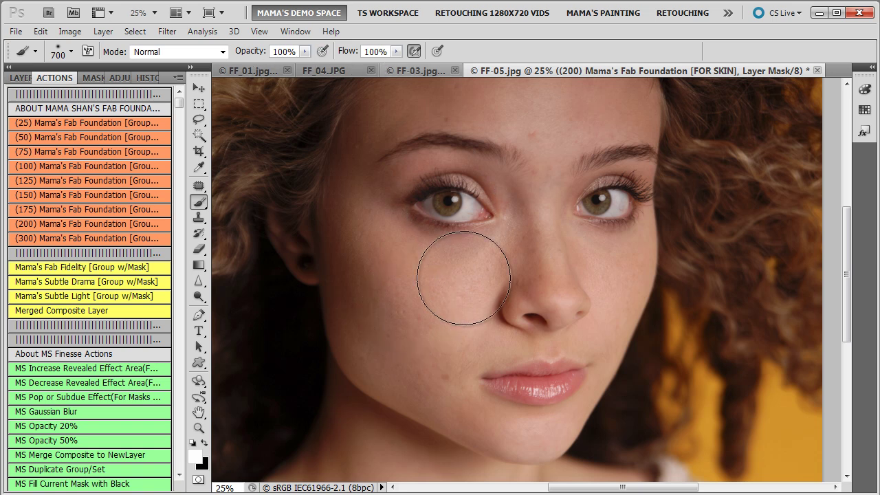
mouse_move(443, 300)
left_mouse_down()
mouse_move(376, 287)
mouse_move(384, 278)
mouse_move(395, 287)
mouse_move(436, 350)
left_mouse_up()
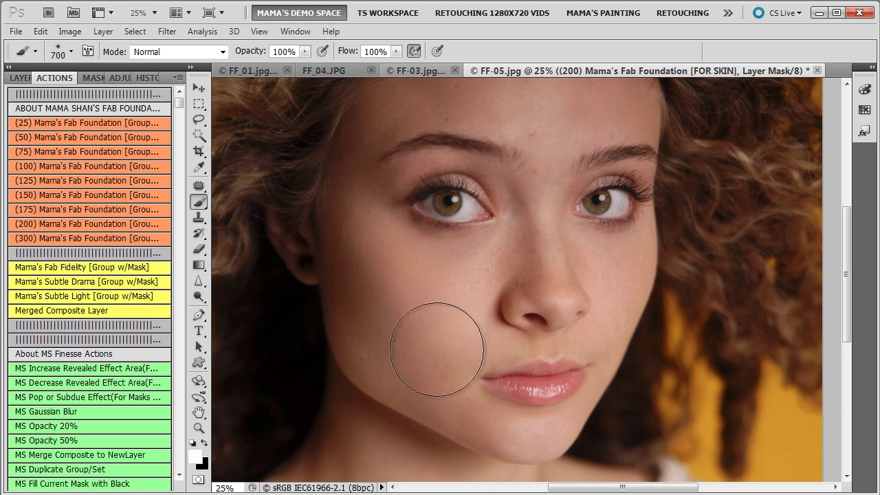
At 33.3% zoom, paint foundation across the forehead, then around the upper lip and chin at 400 px.
left_click(507, 263, "ctrl")
left_click(20, 78)
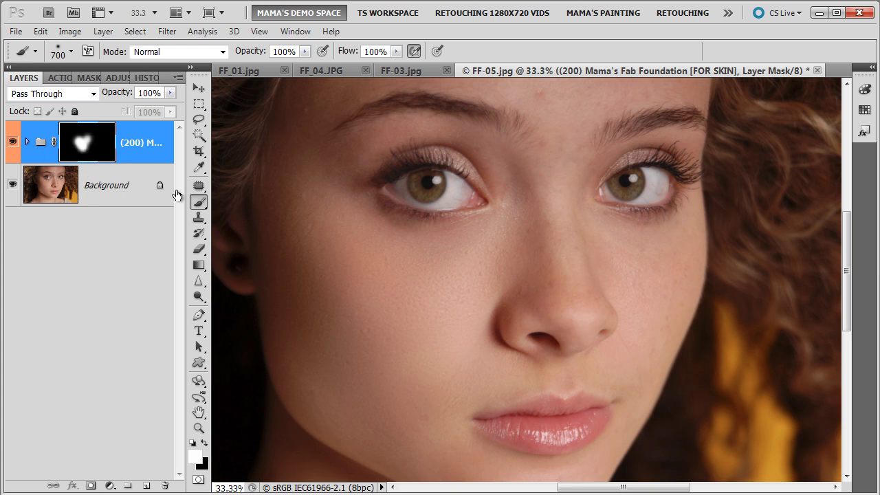
left_click_drag(491, 277, 475, 428)
mouse_move(524, 241)
left_mouse_down()
mouse_move(536, 183)
mouse_move(610, 176)
mouse_move(610, 165)
mouse_move(491, 157)
mouse_move(381, 136)
mouse_move(305, 195)
mouse_move(419, 265)
left_mouse_up()
mouse_move(537, 358)
left_mouse_down()
mouse_move(473, 265)
mouse_move(476, 288)
mouse_move(434, 334)
mouse_move(485, 304)
mouse_move(533, 320)
mouse_move(581, 321)
mouse_move(537, 367)
mouse_move(492, 295)
mouse_move(521, 201)
left_mouse_up()
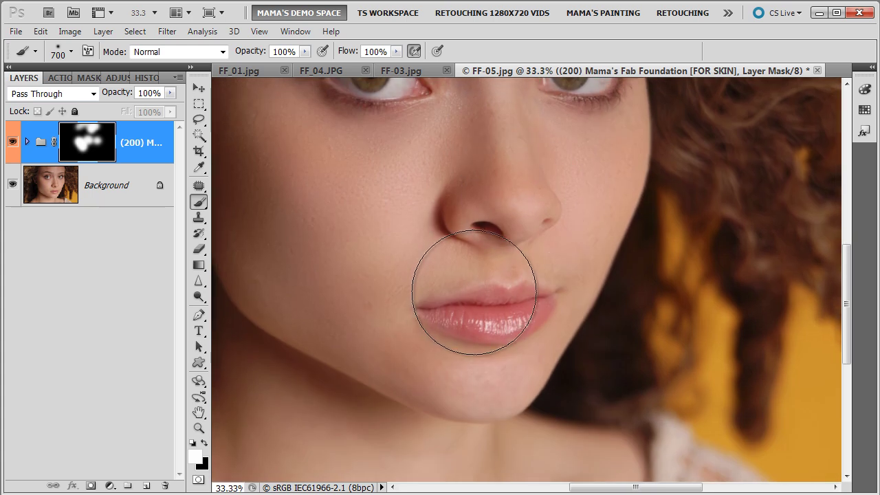
key("bracketleft")
key("bracketleft")
key("bracketleft")
mouse_move(463, 255)
left_mouse_down()
mouse_move(544, 270)
mouse_move(477, 295)
left_mouse_up()
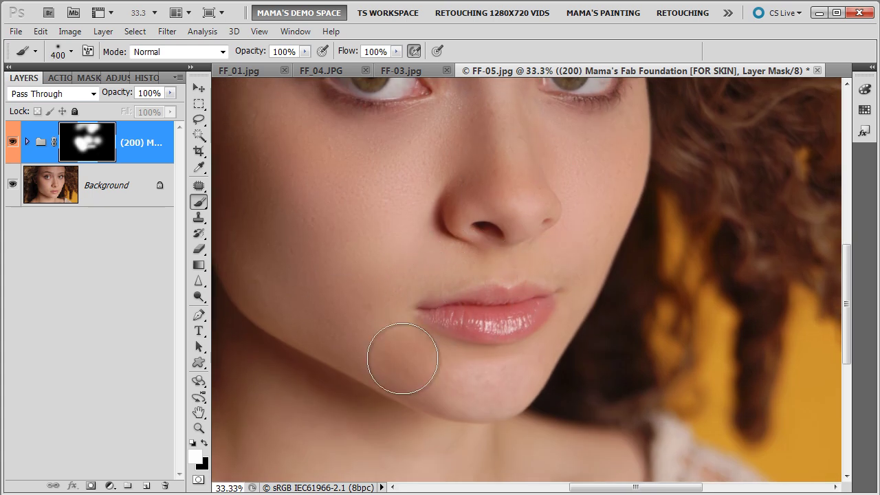
mouse_move(439, 371)
left_mouse_down()
mouse_move(514, 403)
mouse_move(506, 412)
mouse_move(403, 408)
mouse_move(470, 279)
left_mouse_up()
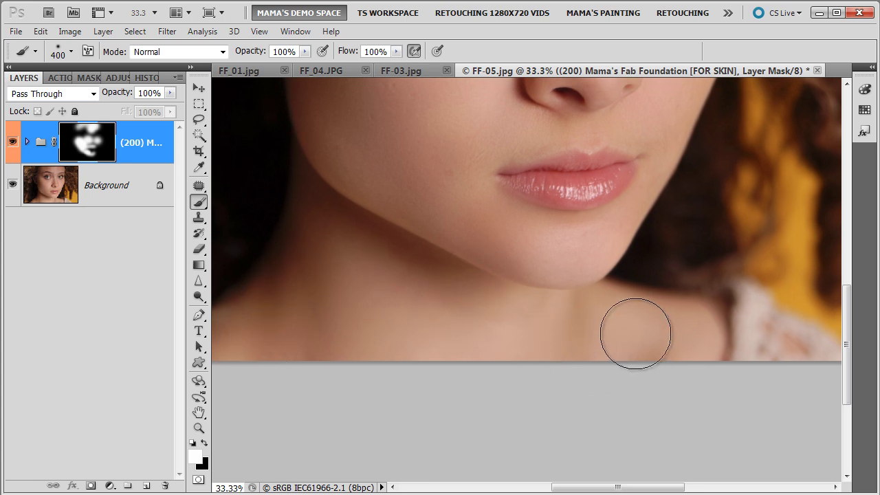
Switch to black with a 200 px brush around the eye, then paint white along the brow.
scroll(481, 363, "up", 5)
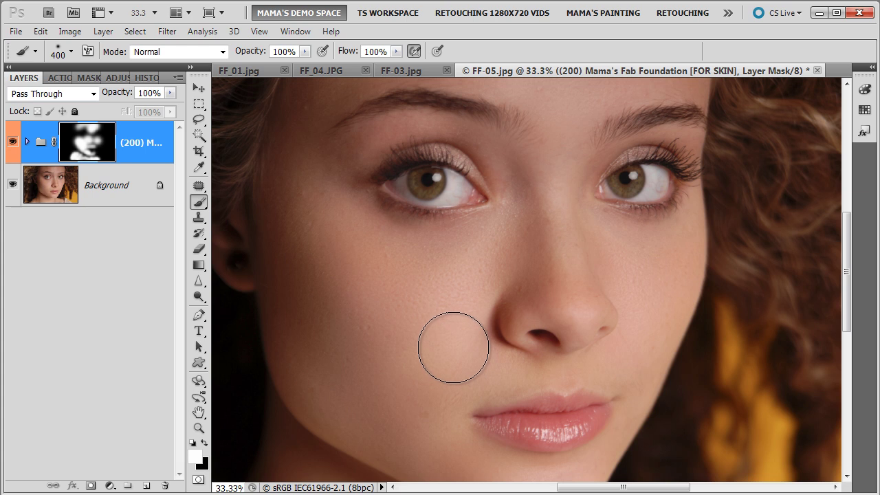
key("x")
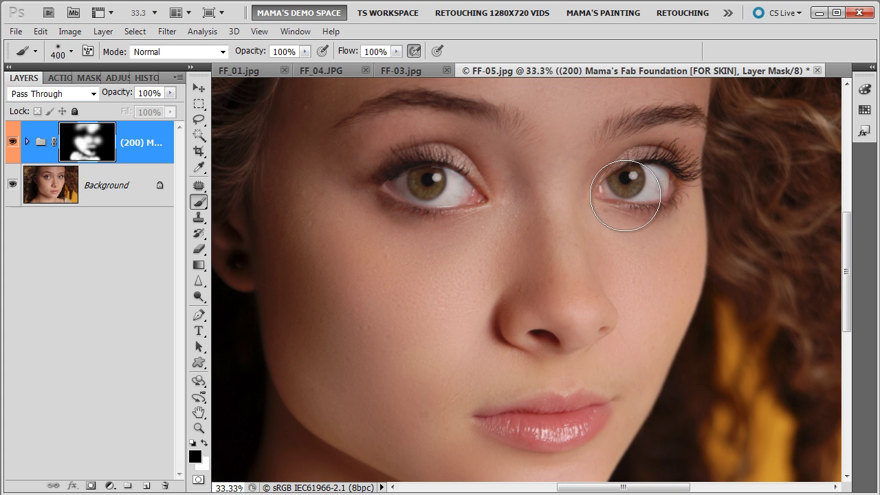
key("bracketleft")
key("bracketleft")
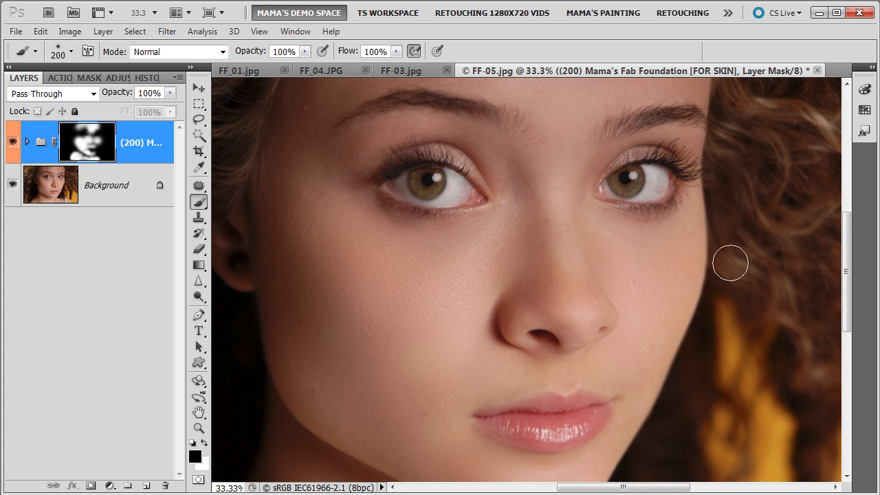
mouse_move(611, 306)
left_mouse_down()
mouse_move(609, 430)
mouse_move(623, 283)
mouse_move(648, 345)
left_mouse_up()
key("x")
mouse_move(327, 208)
left_mouse_down()
mouse_move(367, 234)
mouse_move(392, 205)
left_mouse_up()
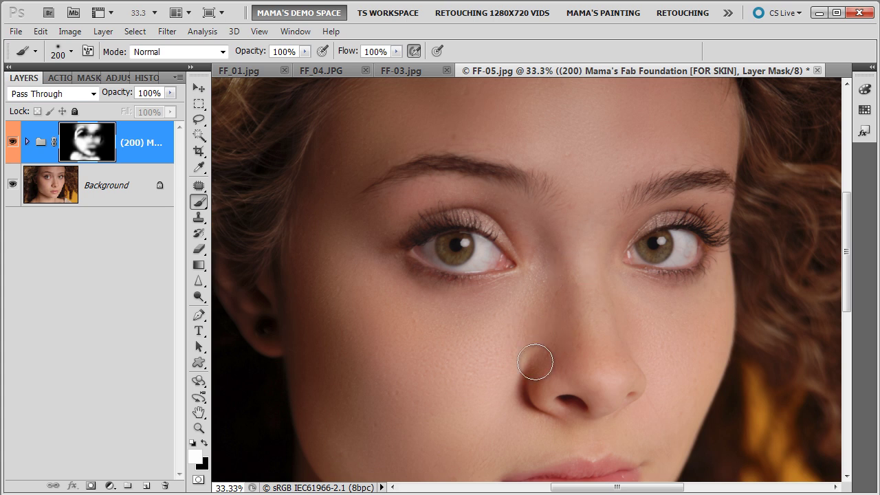
left_click_drag(536, 374, 493, 310)
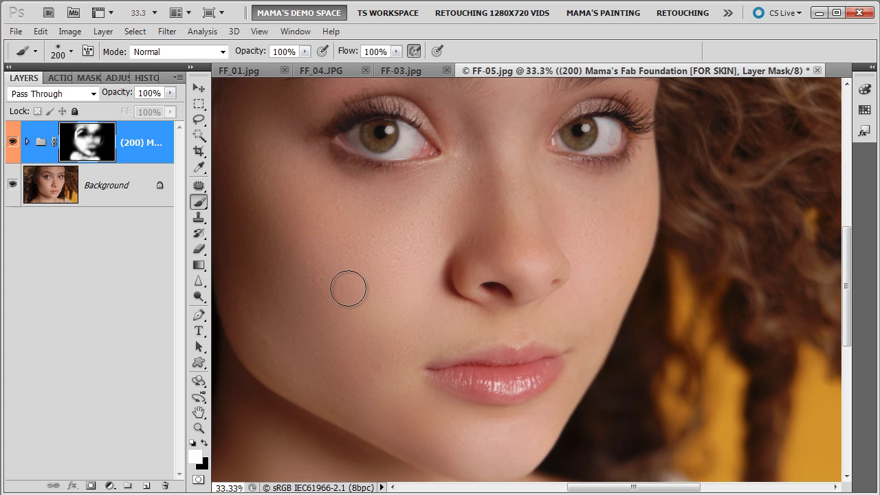
At 50% zoom, select the grey textured layer inside the foundation group and pick the Patch tool.
left_click(402, 270, "ctrl")
left_click_drag(388, 334, 426, 328)
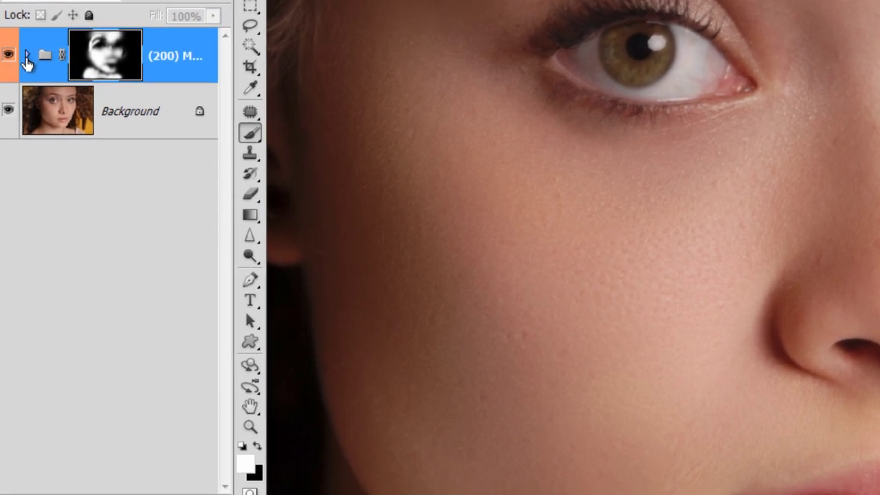
left_click(27, 56)
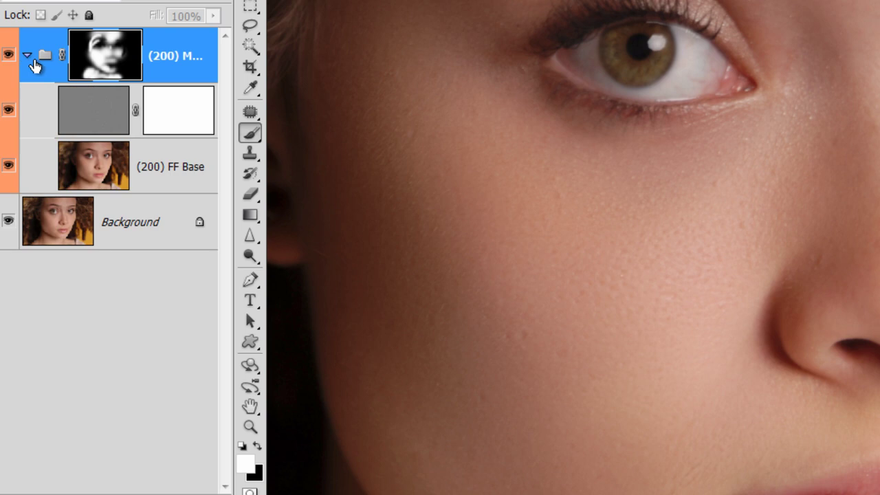
left_click(88, 115)
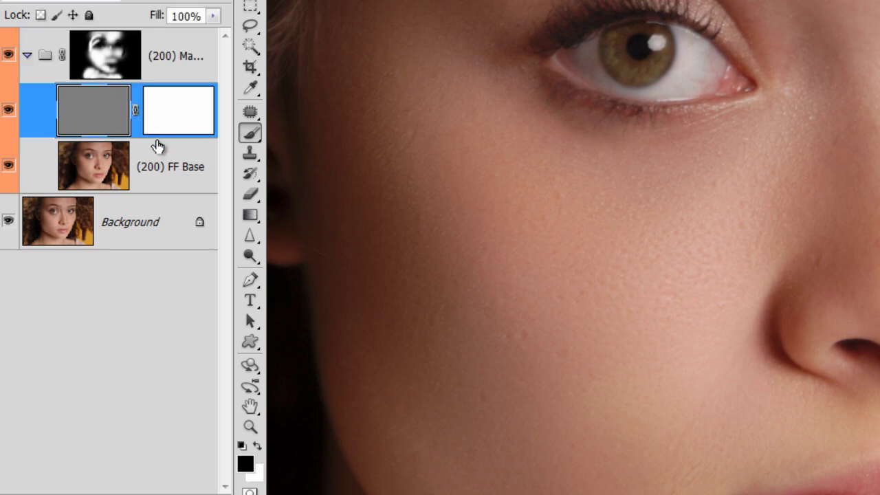
left_click(249, 114)
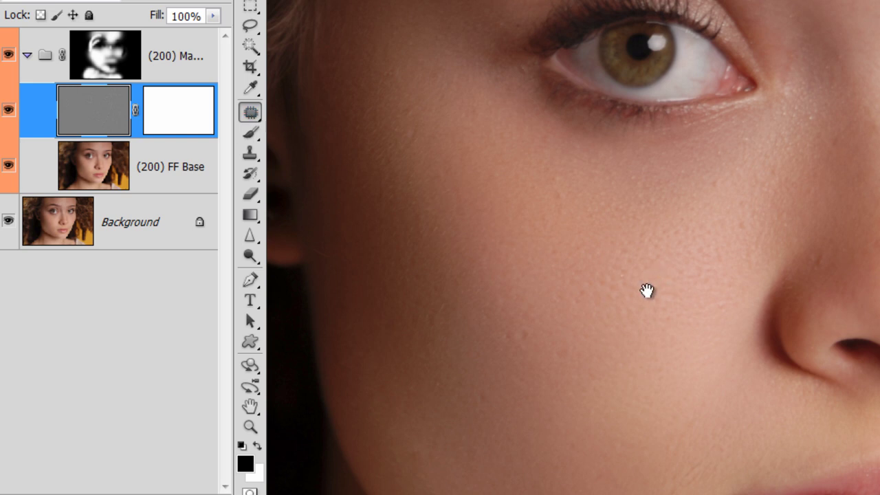
Patch two cheek blemishes and the spot on the nose with clean skin.
left_click_drag(643, 295, 633, 210)
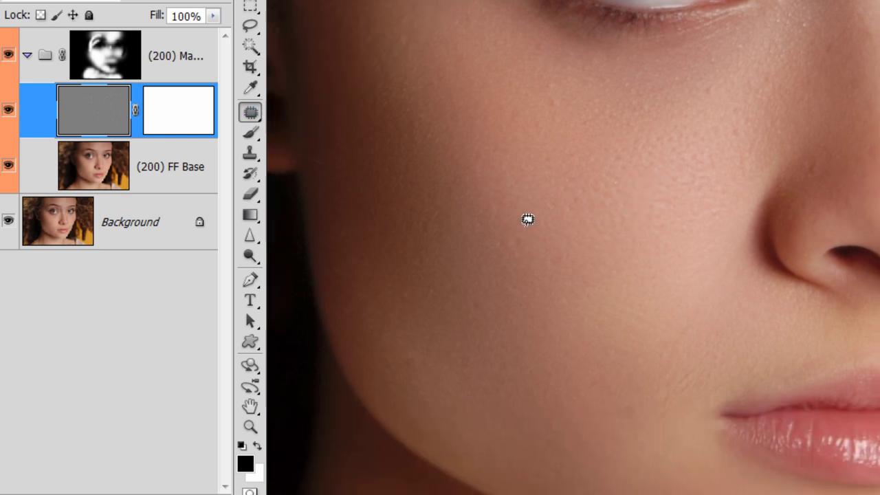
mouse_move(504, 257)
left_mouse_down()
mouse_move(537, 211)
mouse_move(537, 182)
left_mouse_up()
key("ctrl+d")
left_click_drag(686, 278, 589, 303)
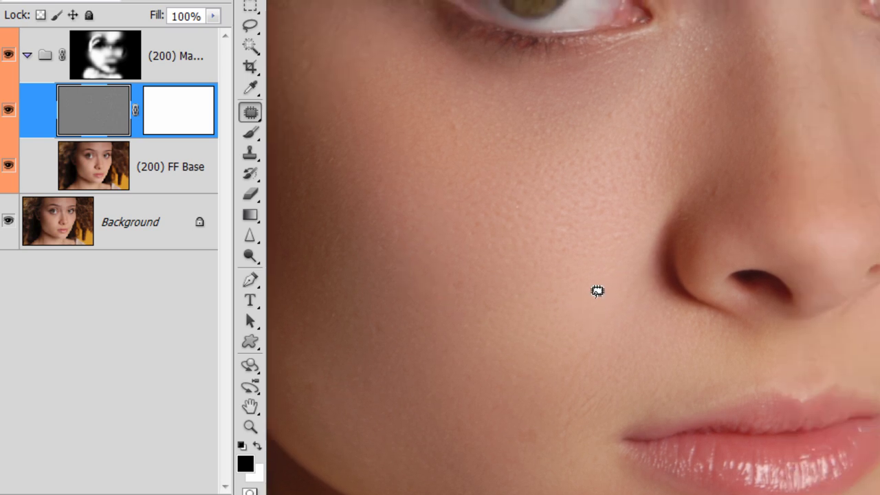
left_click_drag(626, 162, 577, 181)
key("ctrl+d")
left_click_drag(731, 177, 729, 182)
mouse_move(717, 189)
left_mouse_down()
mouse_move(717, 158)
mouse_move(737, 128)
mouse_move(729, 205)
mouse_move(703, 254)
left_mouse_up()
key("ctrl+d")
Patch another nearby spot and two forehead spots with clean skin.
mouse_move(684, 151)
left_mouse_down()
mouse_move(692, 138)
mouse_move(653, 87)
mouse_move(727, 231)
left_mouse_up()
key("ctrl+d")
left_click_drag(577, 113, 576, 117)
mouse_move(574, 127)
left_mouse_down()
mouse_move(614, 172)
mouse_move(603, 186)
left_mouse_up()
key("ctrl+d")
mouse_move(536, 198)
left_mouse_down()
mouse_move(567, 199)
mouse_move(531, 160)
left_mouse_up()
scroll(701, 159, "down", 10)
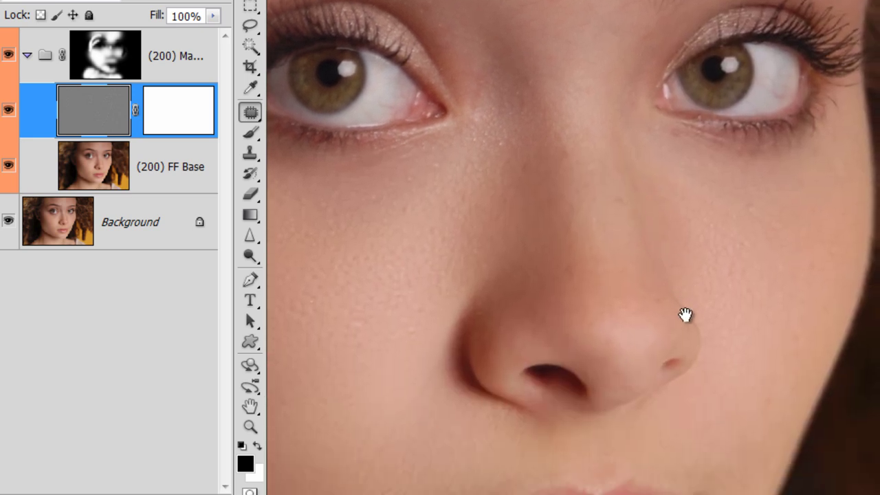
mouse_move(686, 315)
left_mouse_down()
mouse_move(711, 263)
mouse_move(692, 255)
mouse_move(768, 180)
mouse_move(752, 197)
mouse_move(761, 256)
left_mouse_up()
Patch the cheek spot beside the lips and the spots near both lip corners.
key("ctrl+d")
left_click_drag(618, 333, 670, 355)
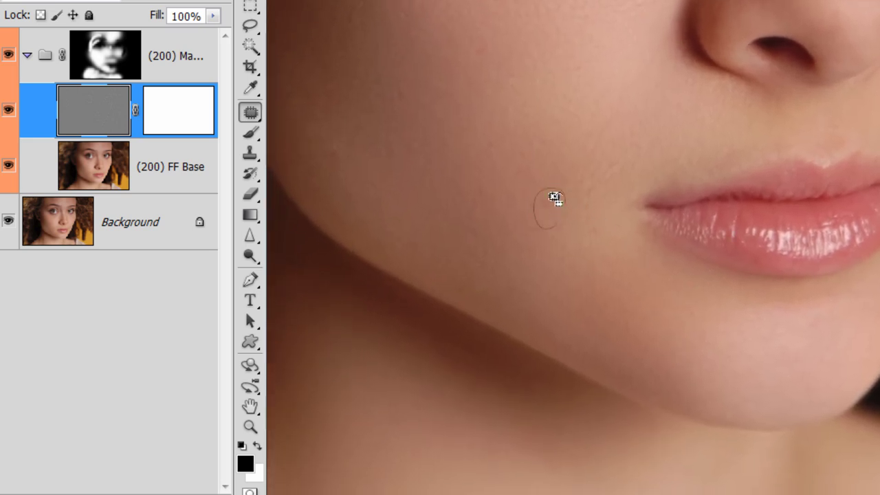
left_click_drag(544, 217, 481, 191)
key("ctrl+d")
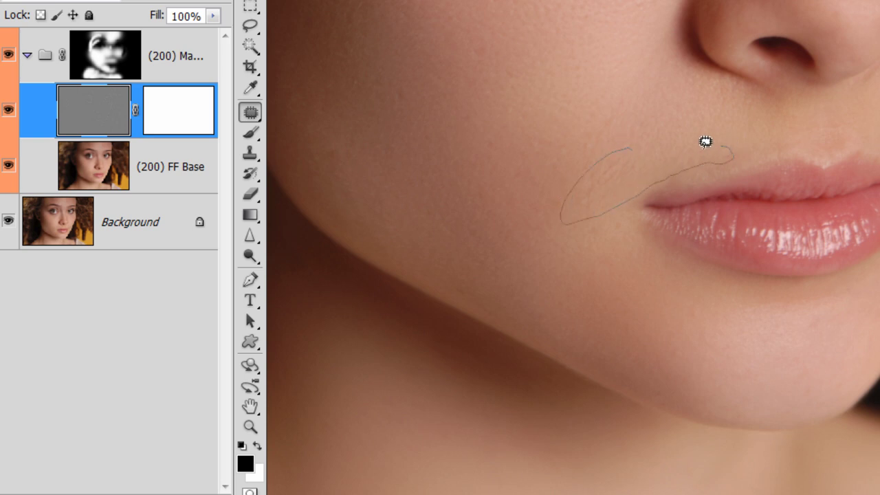
mouse_move(625, 151)
left_mouse_down()
mouse_move(552, 259)
mouse_move(559, 276)
mouse_move(515, 220)
mouse_move(508, 142)
mouse_move(477, 165)
mouse_move(467, 153)
left_mouse_up()
key("ctrl+d")
left_click_drag(824, 126, 603, 191)
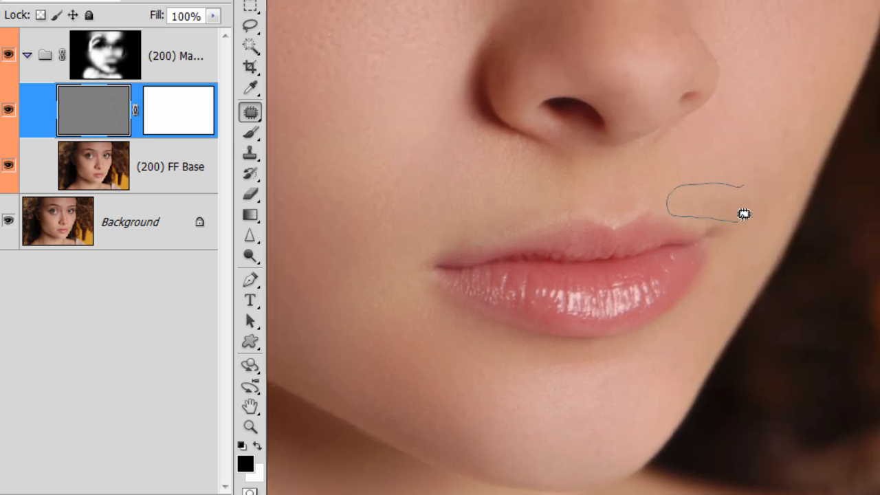
mouse_move(758, 190)
left_mouse_down()
mouse_move(757, 201)
mouse_move(702, 163)
left_mouse_up()
key("ctrl+d")
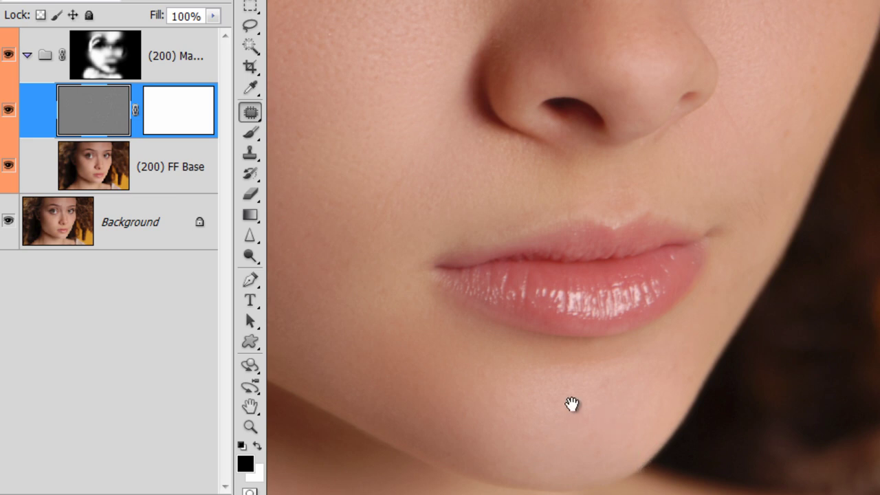
Patch the spot near the eye and the spot under the eye with clean skin.
left_click_drag(570, 407, 615, 456)
left_click_drag(615, 334, 659, 365)
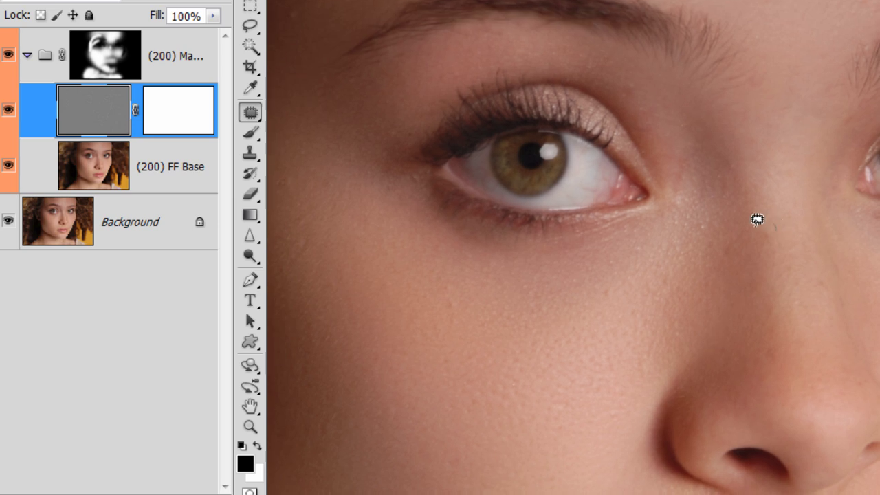
left_click_drag(769, 220, 766, 222)
left_click_drag(765, 238, 771, 192)
key("ctrl+d")
left_click_drag(703, 212, 705, 221)
left_click_drag(704, 232, 663, 272)
key("ctrl+d")
left_click_drag(789, 382, 711, 308)
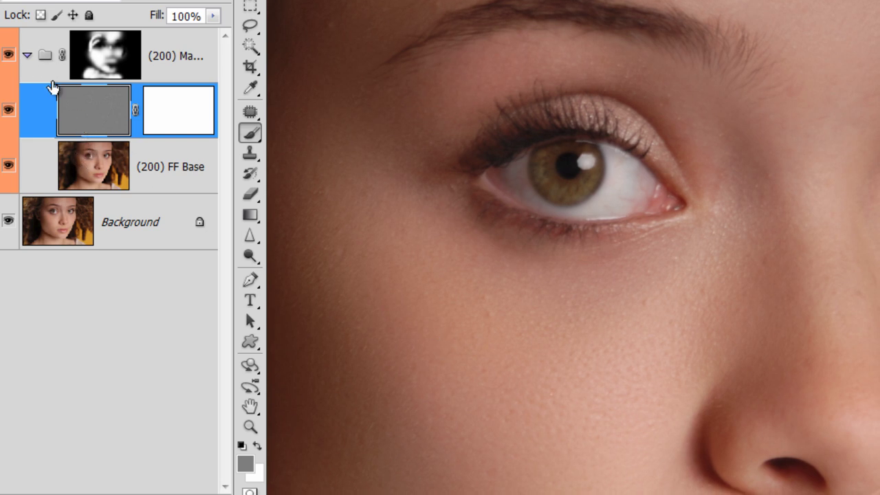
Run the Mama's Fab Fidelity action, then the (200) Mama's Fab Foundation action, and return to Layers.
left_click(28, 57)
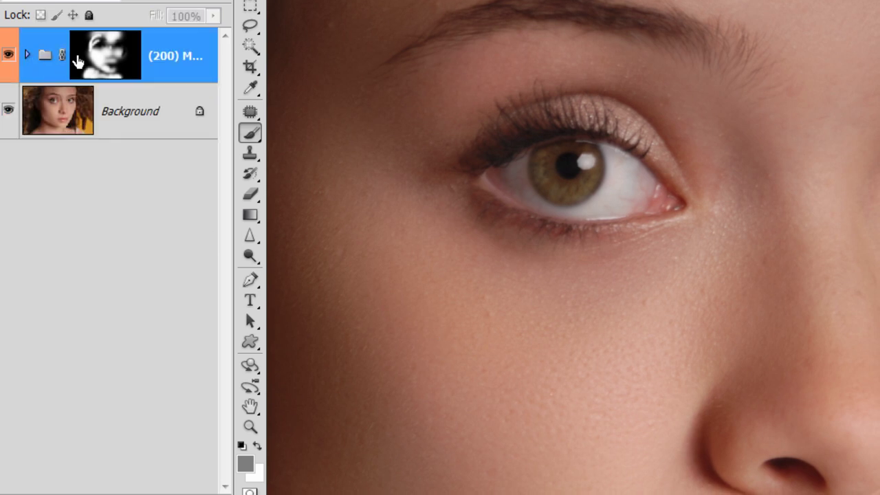
key("alt+F9")
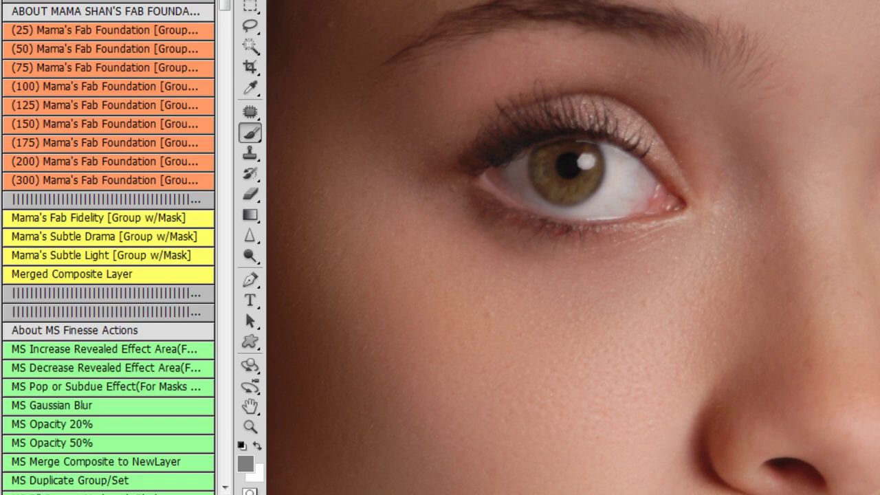
left_click(94, 221)
left_click(418, 240)
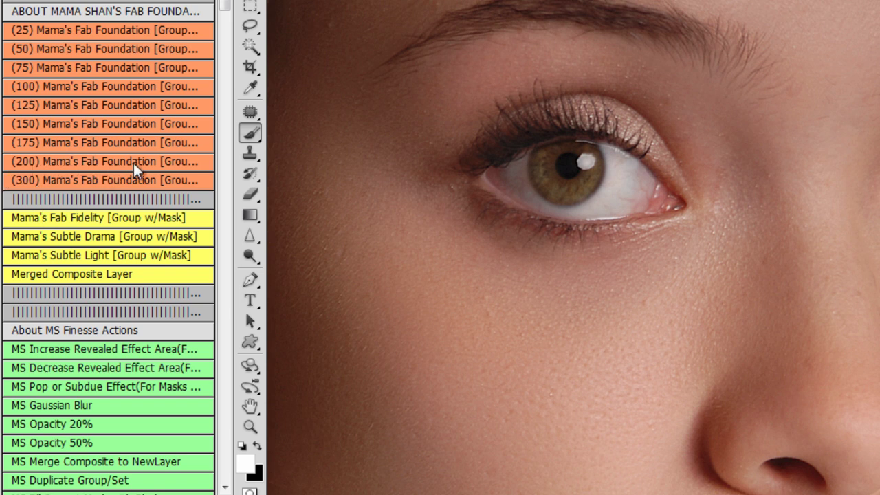
left_click(153, 164)
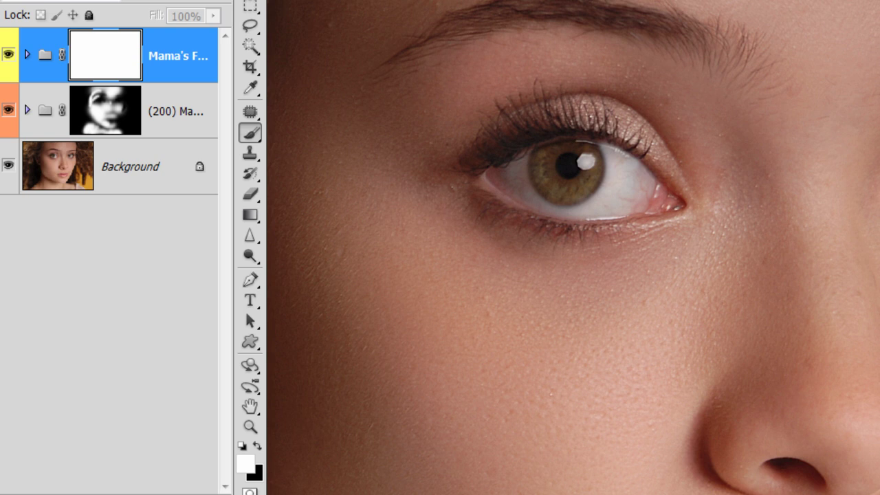
key("alt+F9")
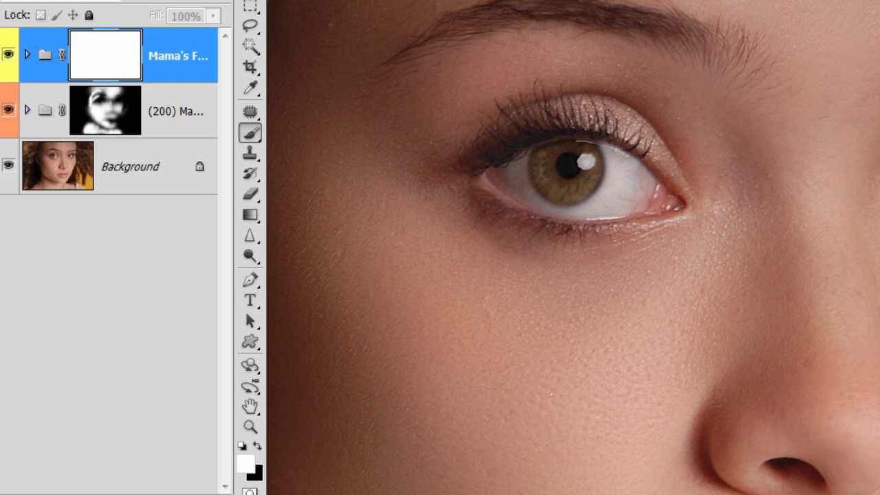
key("alt+F9")
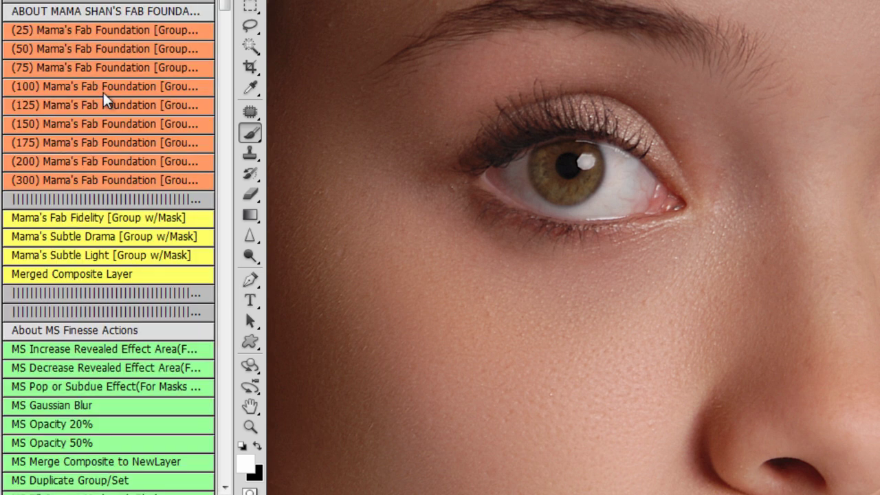
key("alt+F9")
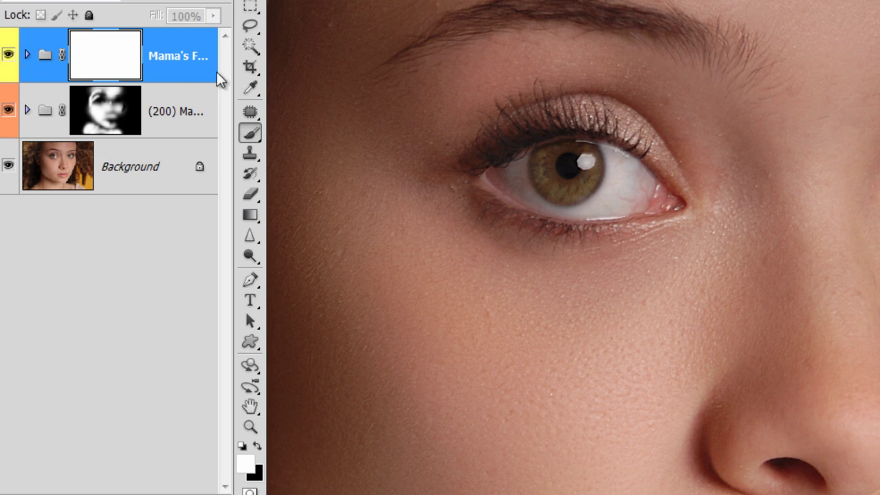
Target the MS Color Fidelity layer in the expanded Fab Fidelity group and set brush opacity to 35%.
left_click(28, 55)
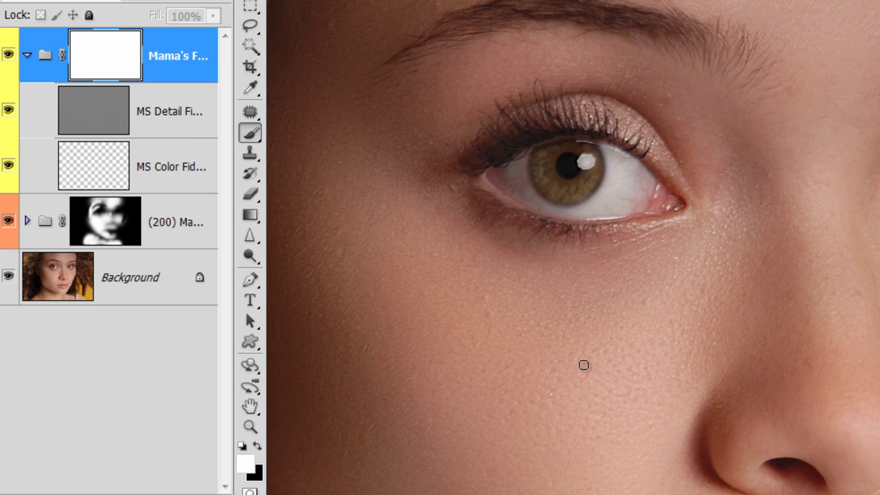
key("space")
left_click_drag(625, 374, 612, 275)
left_click_drag(684, 100, 639, 291)
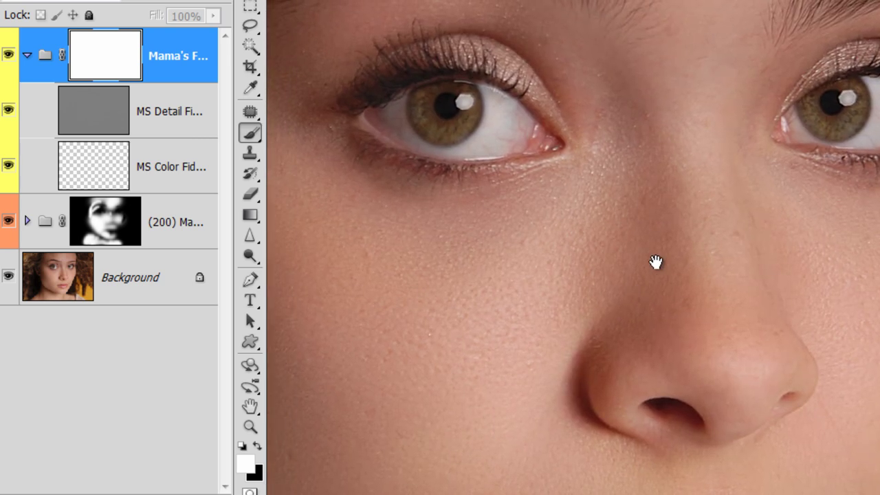
mouse_move(654, 260)
left_mouse_down()
mouse_move(644, 417)
mouse_move(664, 321)
left_mouse_up()
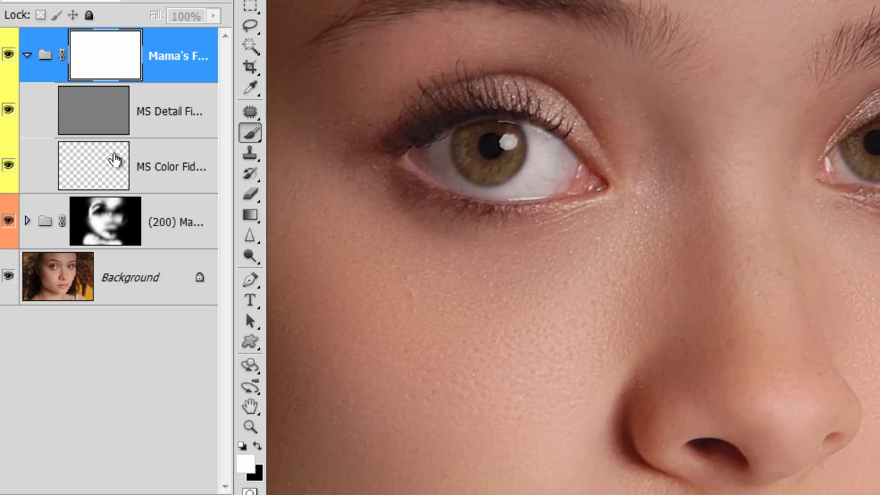
left_click(107, 169)
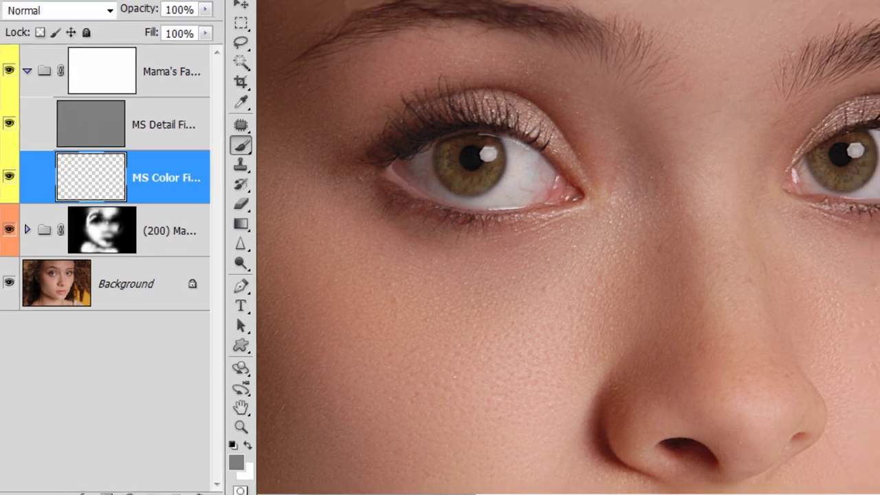
left_click(304, 50)
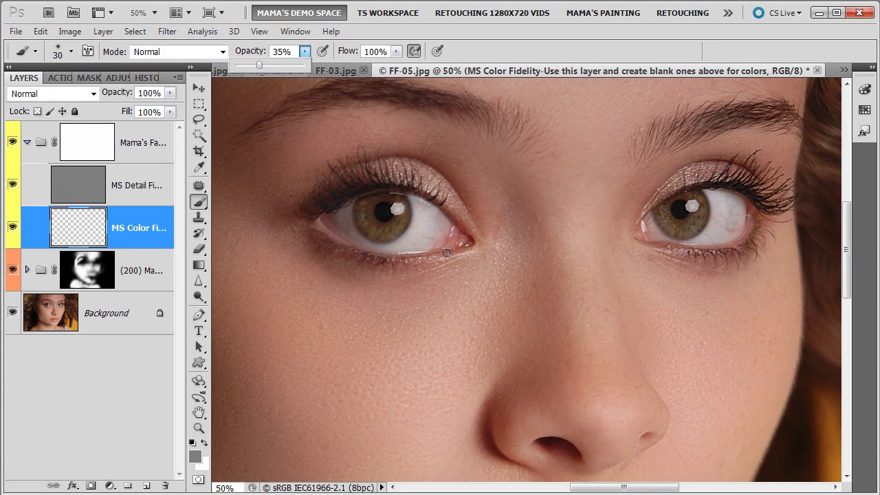
Alt-click the eye white to sample its colour for painting.
key("alt")
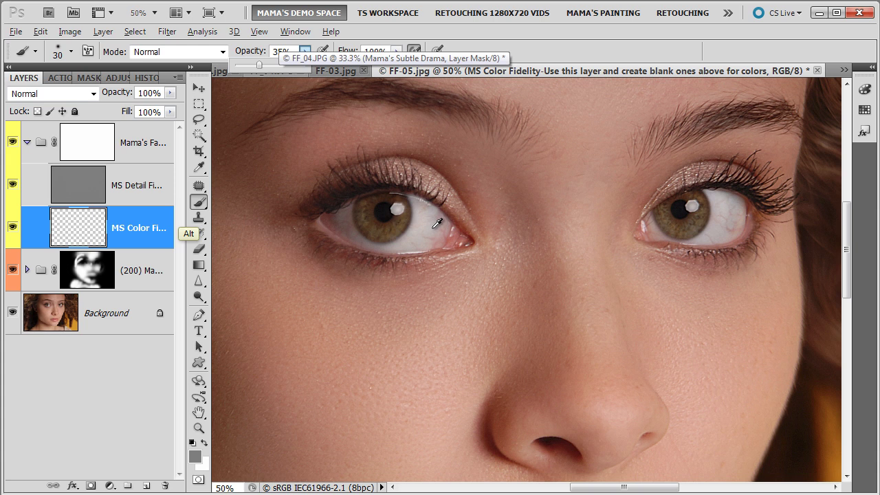
left_click(430, 231, "alt")
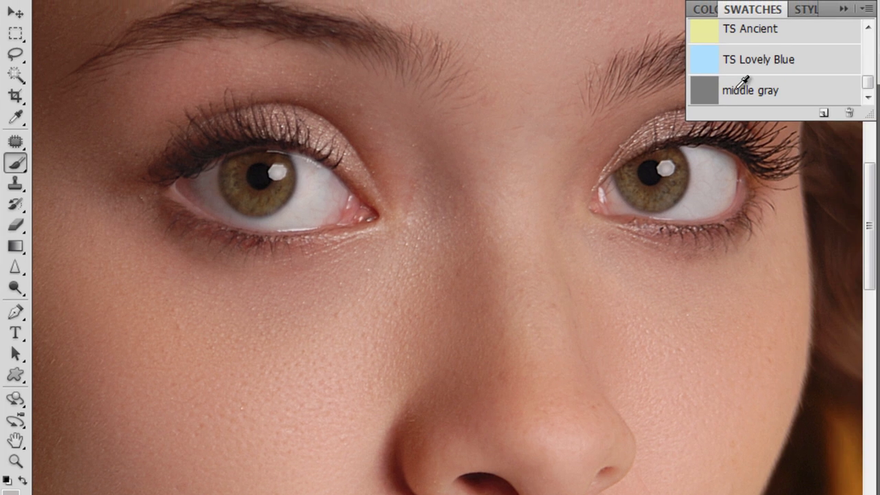
Choose the middle gray swatch as the paint colour and collapse the Swatches panel.
left_click(708, 92)
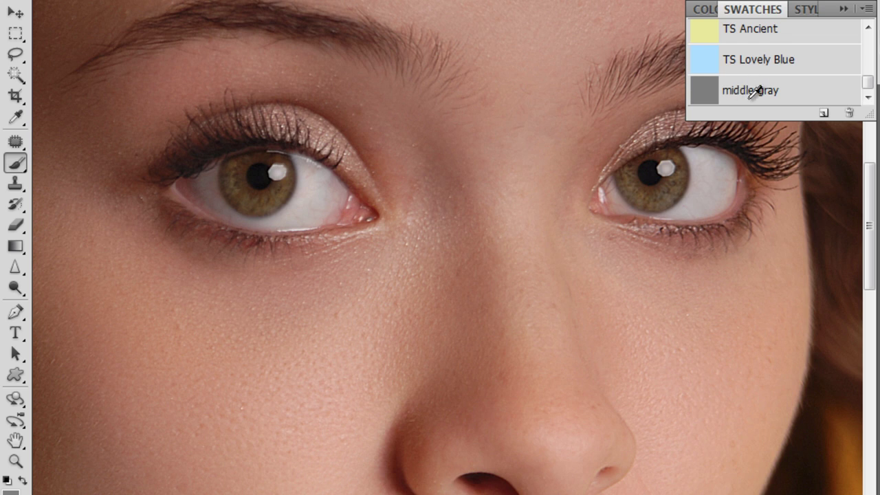
left_click(843, 10)
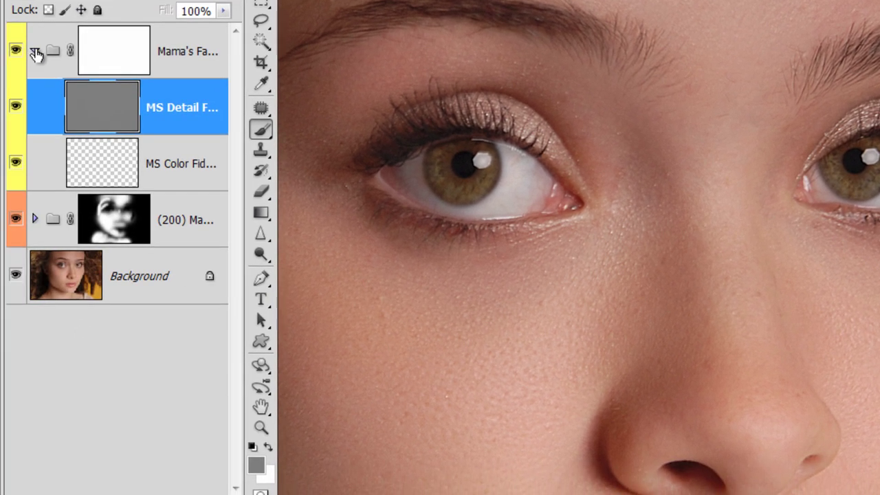
Collapse Fab Fidelity, run Mama's Subtle Light [Group w/Mask], and zoom out with Ctrl+minus.
left_click(35, 53)
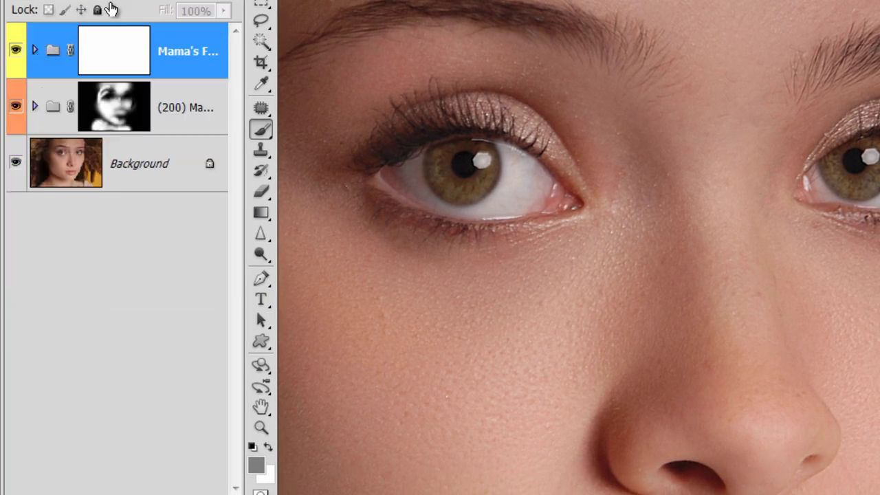
key("alt+F9")
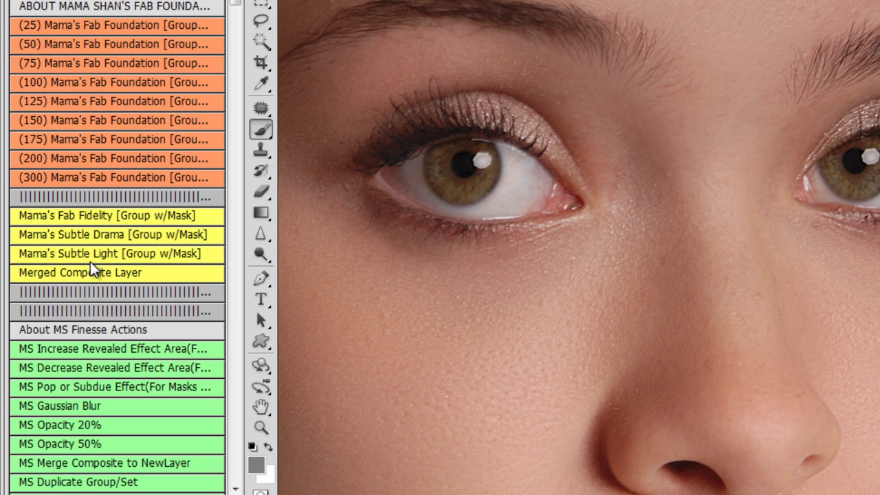
left_click(94, 256)
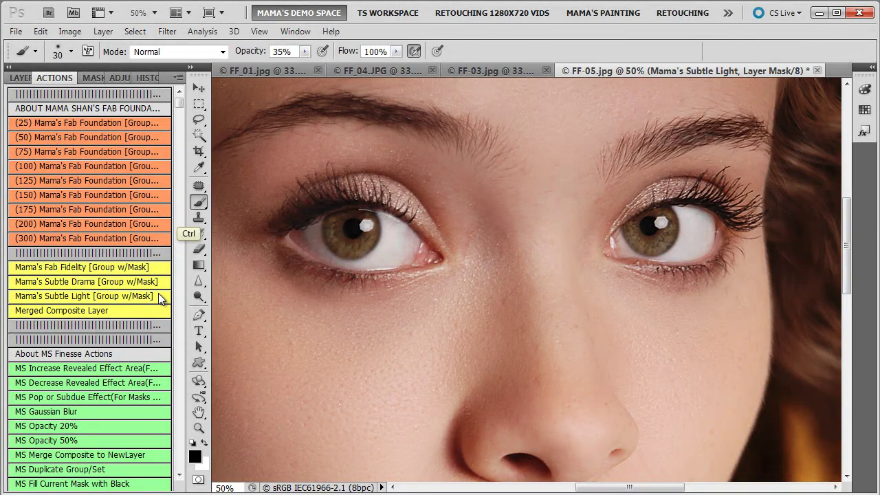
key("ctrl+minus")
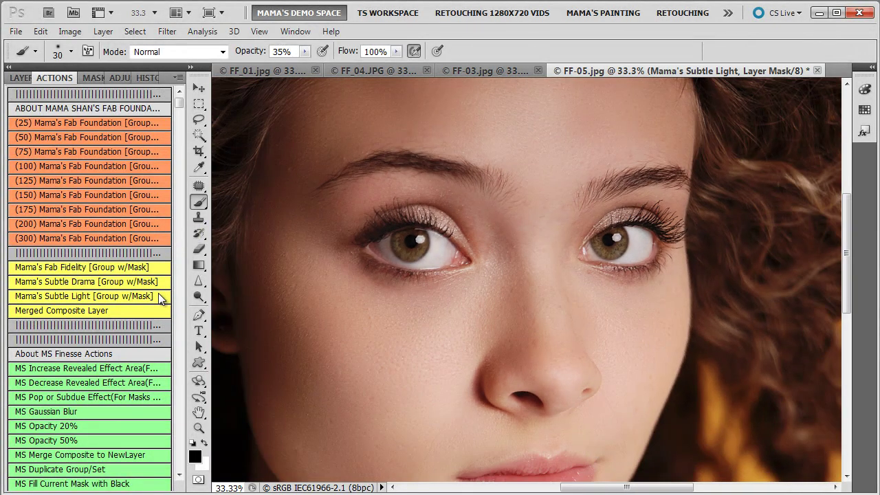
left_click_drag(360, 355, 393, 405)
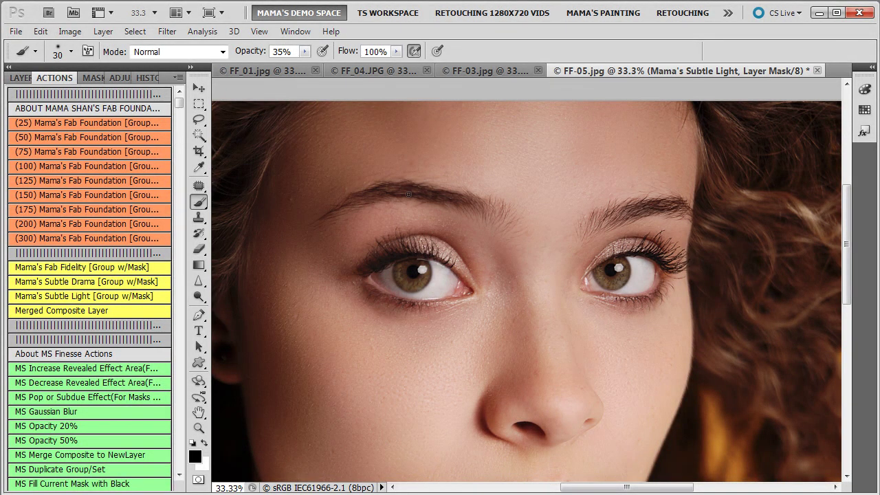
Add a blank layer above MS Color Fidelity in the Fab Fidelity group and name it 'forehead'.
left_click(19, 78)
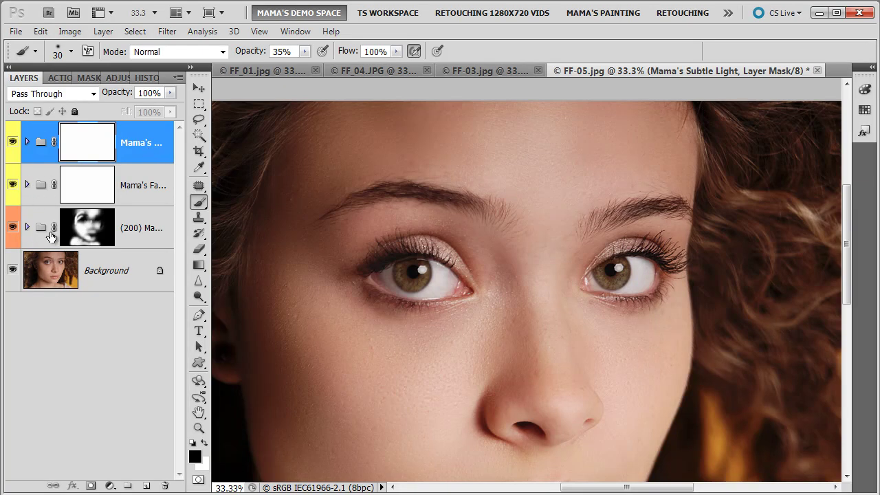
left_click(27, 186)
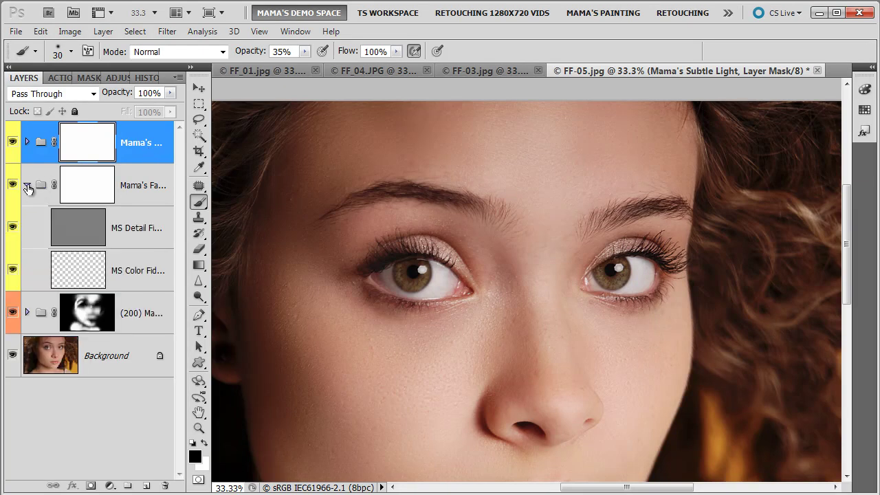
left_click(125, 275)
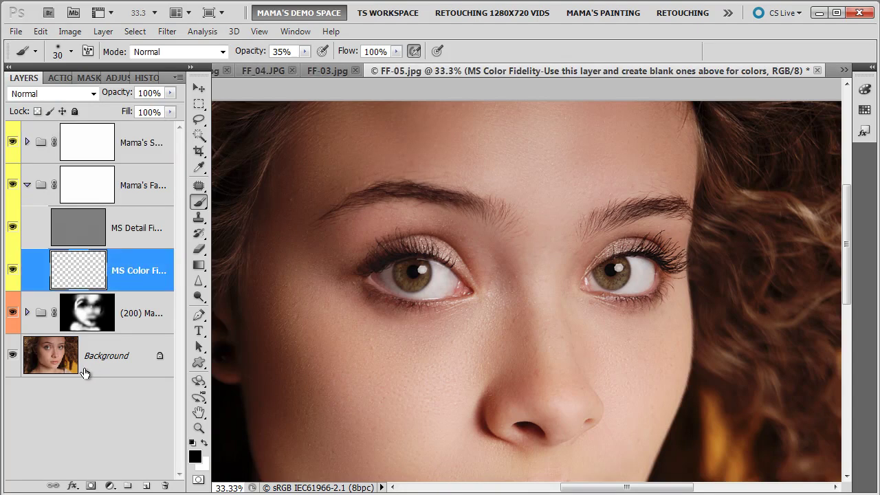
left_click(146, 486)
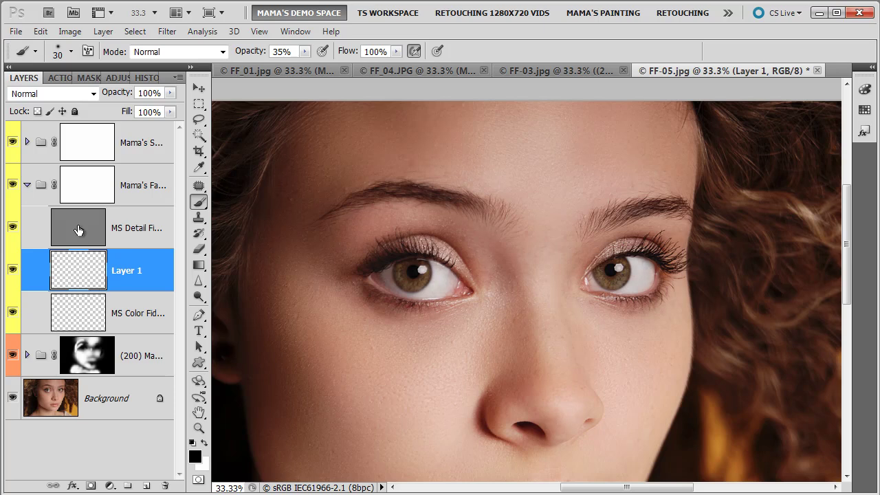
double_click(120, 273)
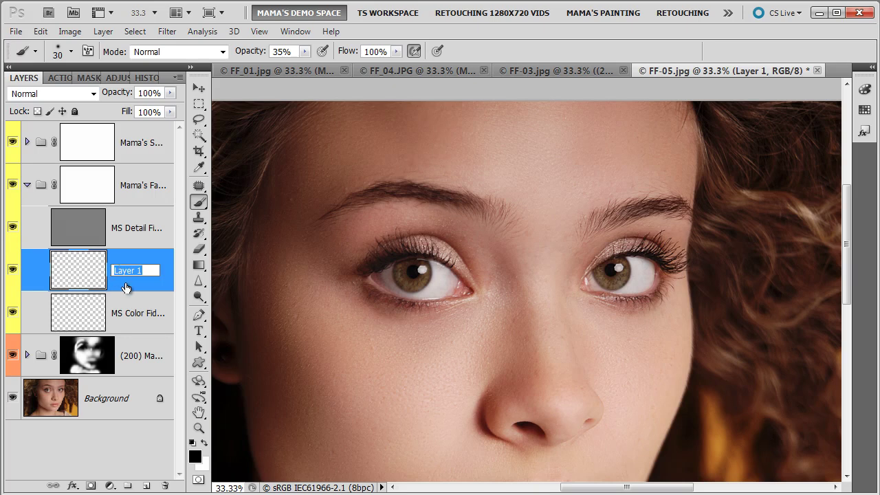
type("forehead")
key("Return")
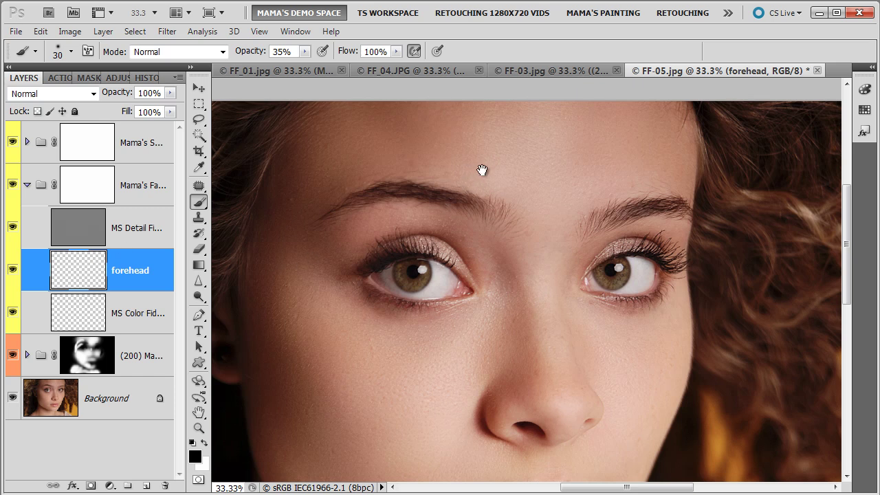
With a 600 px brush, sample the forehead skin tone and paint it over the upper forehead.
left_click_drag(488, 164, 477, 200)
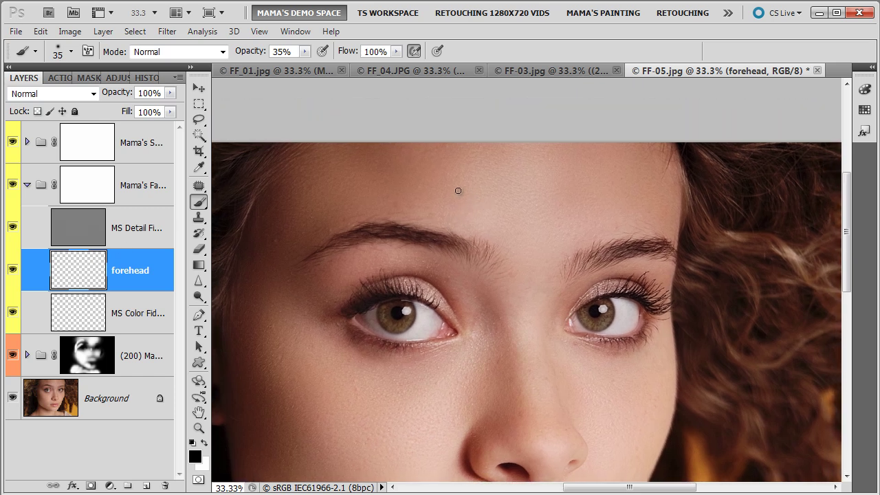
key("bracketright")
key("bracketright")
key("bracketright")
key("bracketright")
key("bracketright")
key("bracketright")
key("bracketright")
key("bracketright")
key("bracketright")
key("bracketright")
key("bracketright")
key("bracketright")
key("bracketright")
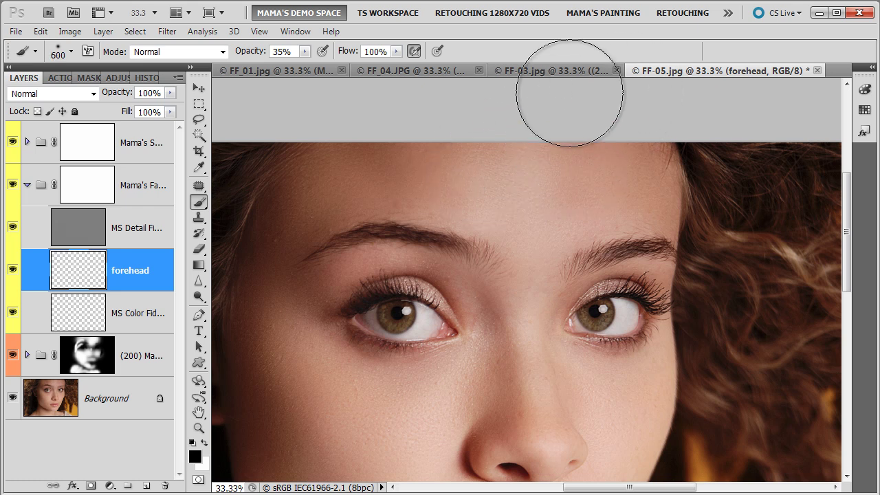
key("alt")
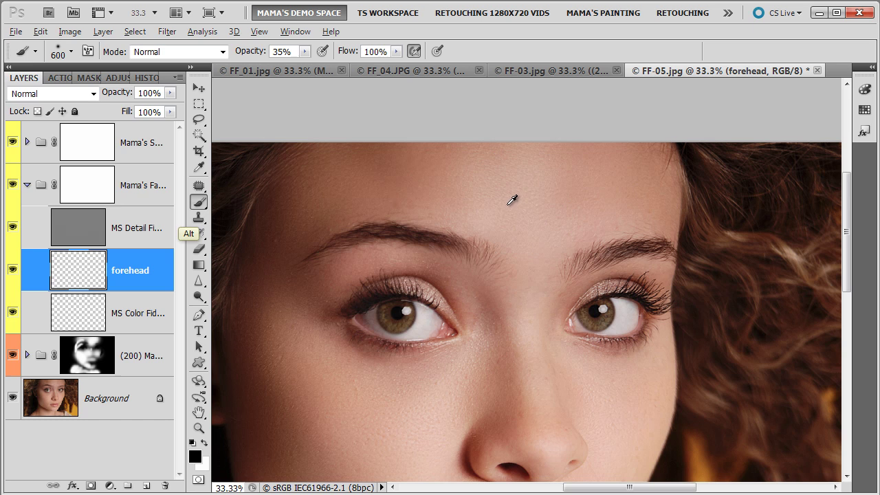
left_click(510, 203, "alt")
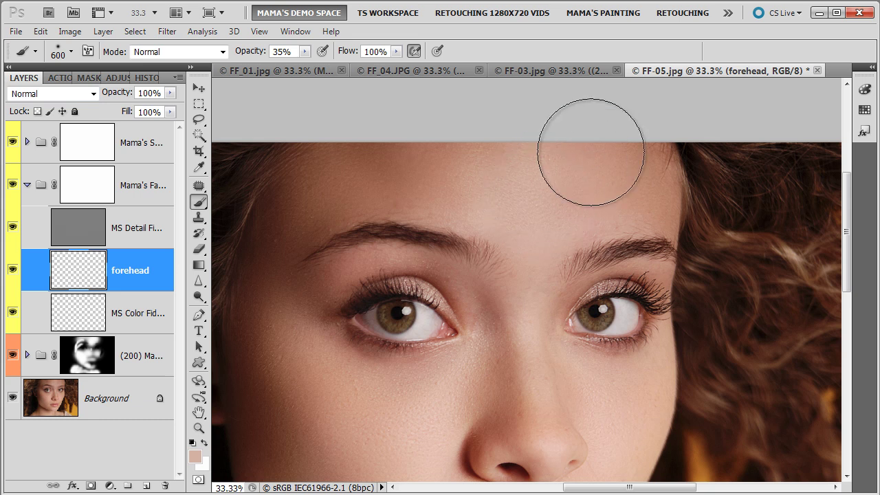
mouse_move(602, 137)
left_mouse_down()
mouse_move(522, 223)
mouse_move(569, 188)
mouse_move(616, 179)
mouse_move(549, 191)
mouse_move(620, 162)
mouse_move(596, 192)
mouse_move(625, 161)
mouse_move(430, 185)
mouse_move(440, 167)
mouse_move(417, 167)
mouse_move(432, 159)
mouse_move(480, 182)
mouse_move(567, 154)
mouse_move(535, 174)
mouse_move(485, 175)
mouse_move(540, 163)
mouse_move(491, 196)
left_mouse_up()
Resample deeper, then light forehead skin tones with a smaller 500 px brush.
key("alt")
left_click(362, 186, "alt")
key("bracketleft")
key("bracketleft")
key("bracketleft")
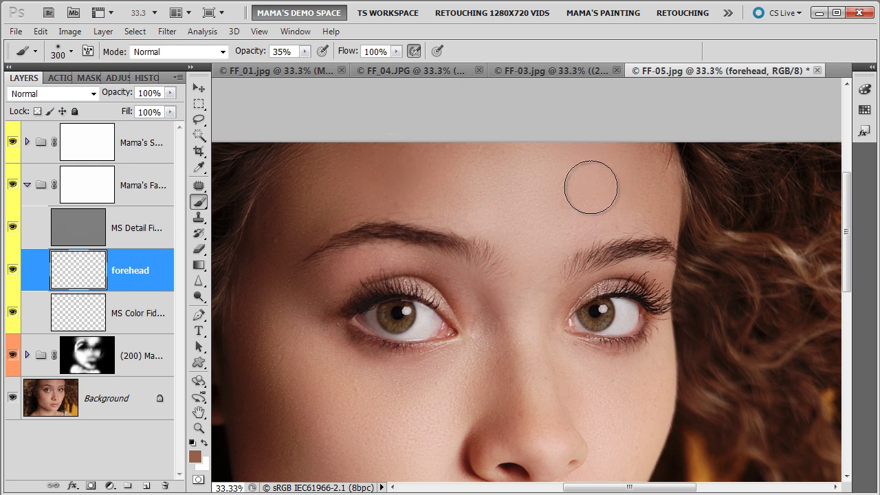
left_click(532, 213, "alt")
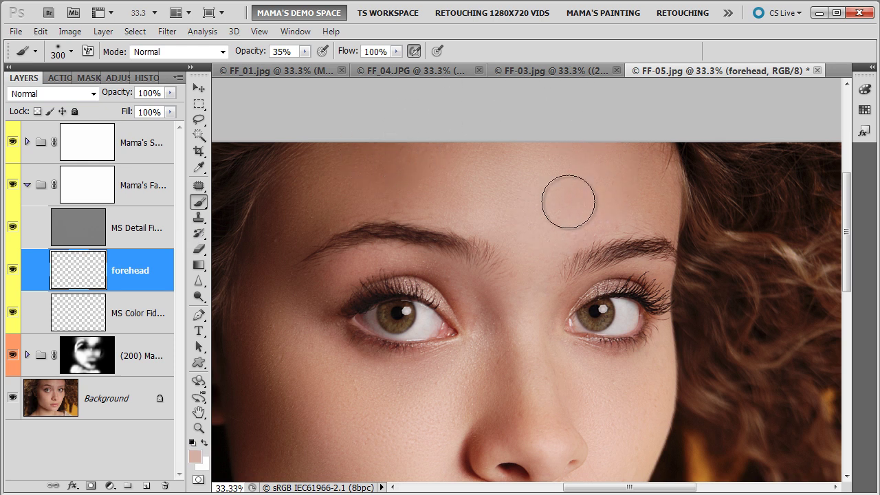
left_click_drag(578, 198, 550, 271)
Collapse Fab Fidelity and run the Mama's Subtle Drama action above the Subtle Light group's mask.
left_click(27, 186)
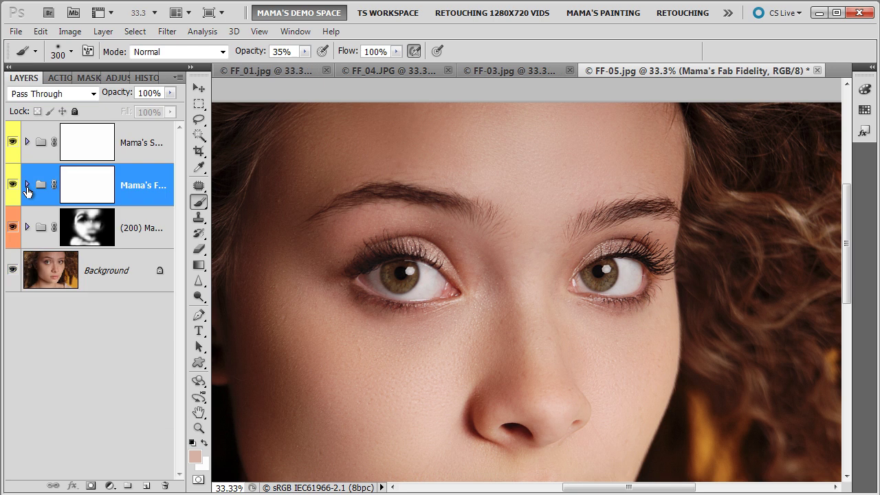
left_click(127, 146)
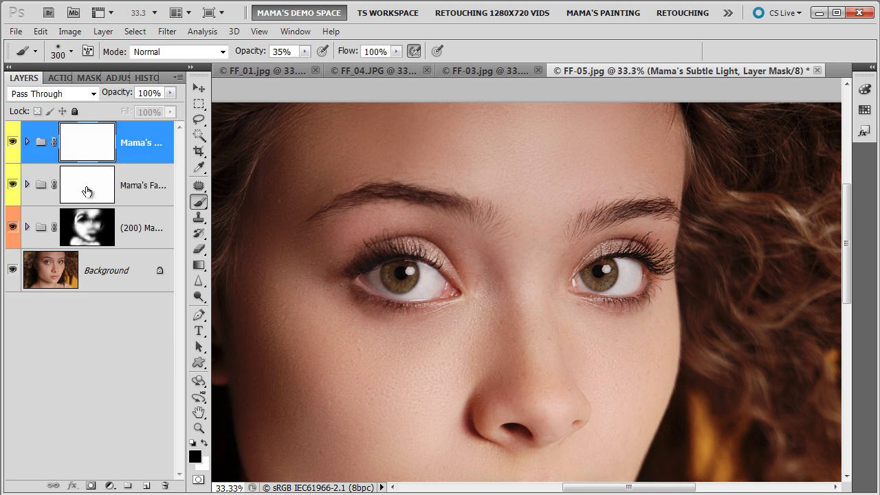
left_click(59, 77)
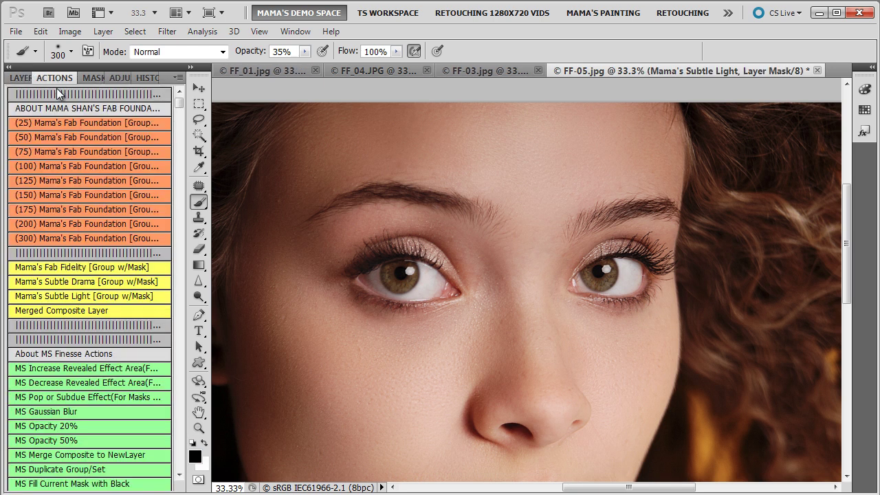
left_click(67, 284)
key("ctrl+minus")
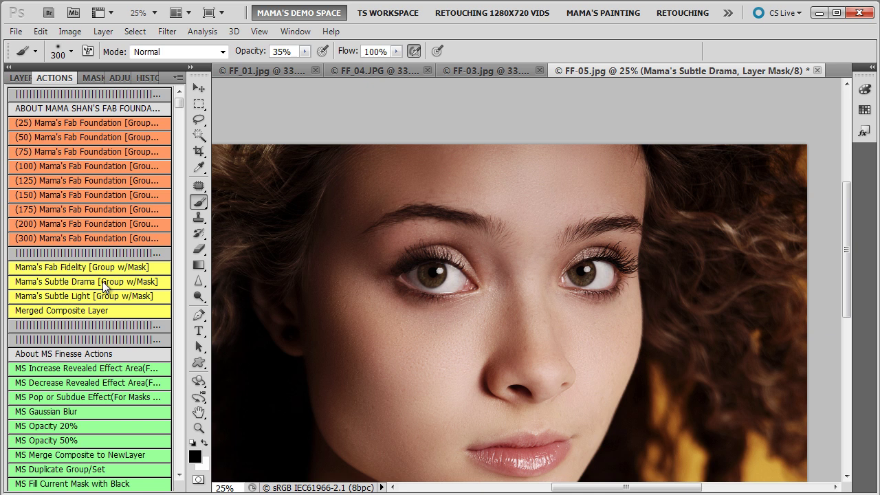
left_click_drag(420, 399, 442, 358)
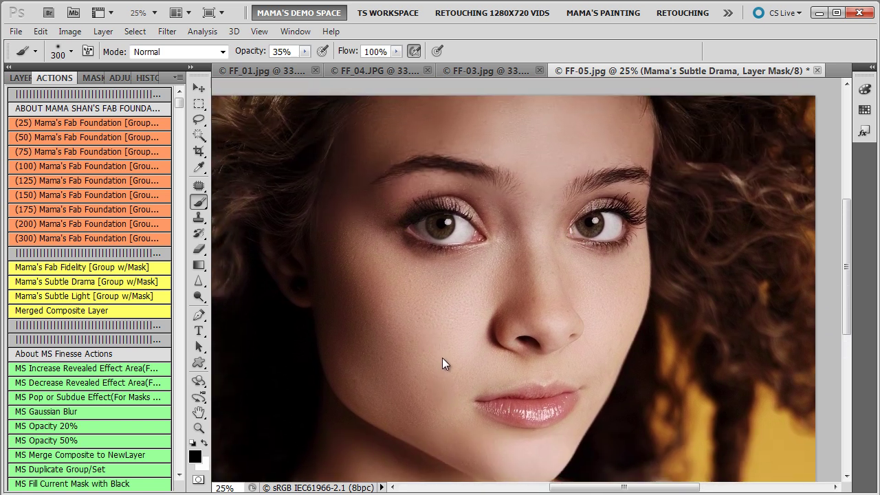
left_click(19, 78)
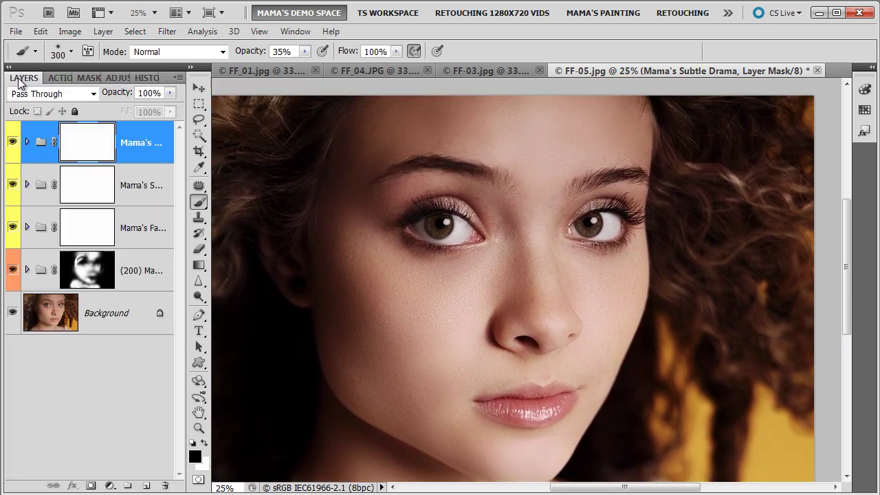
key("alt")
left_click(11, 314, "alt")
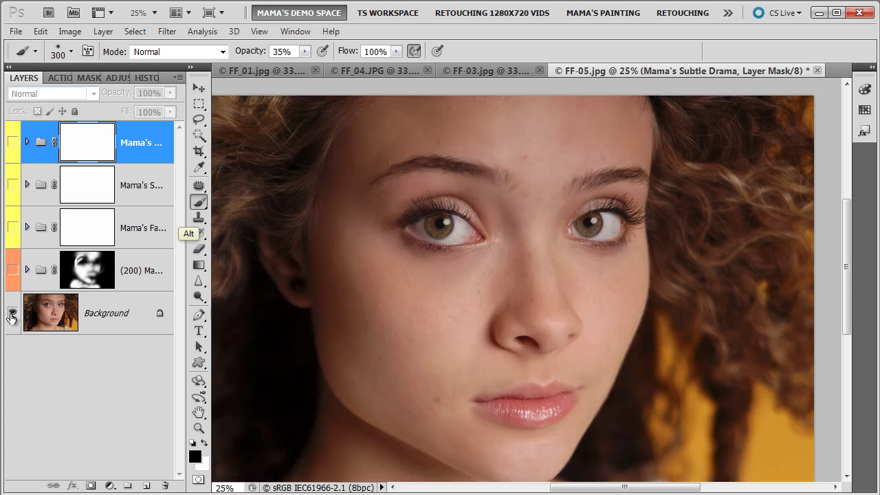
left_click(11, 272)
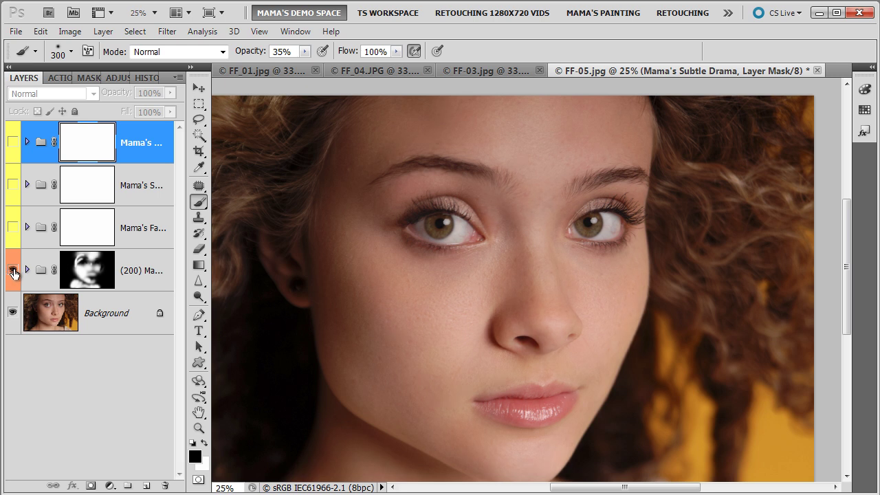
left_click(12, 228)
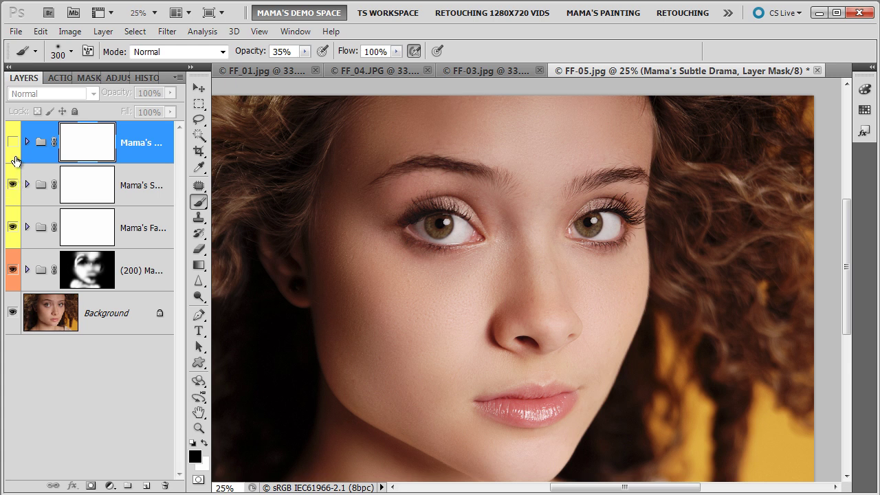
left_click(11, 143)
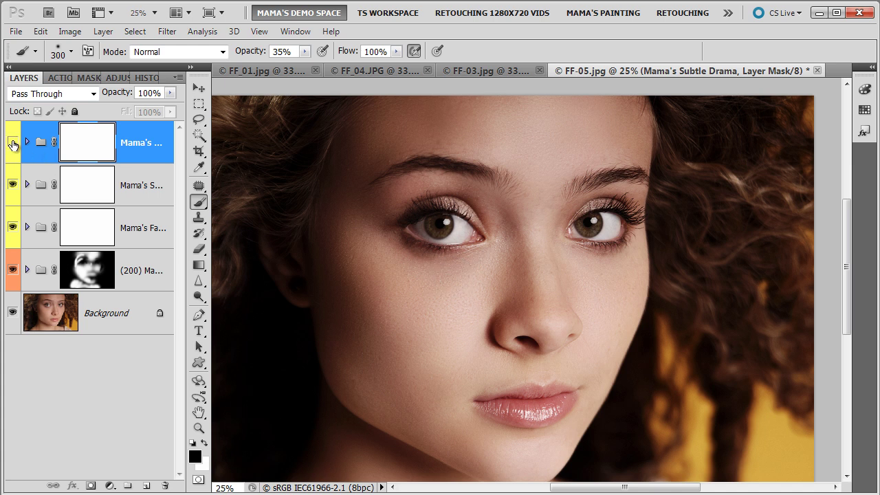
left_click(12, 143)
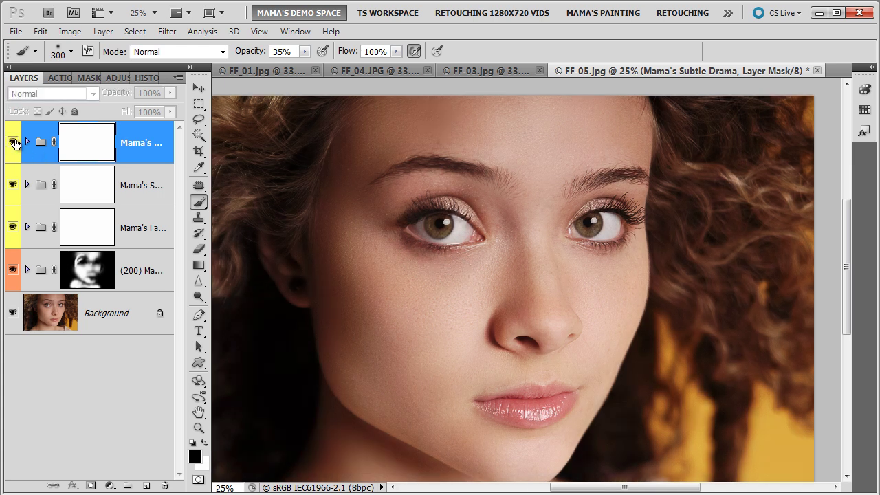
Show the Subtle Drama group again, shrink the brush, and zoom in on the eyes.
left_click(13, 144)
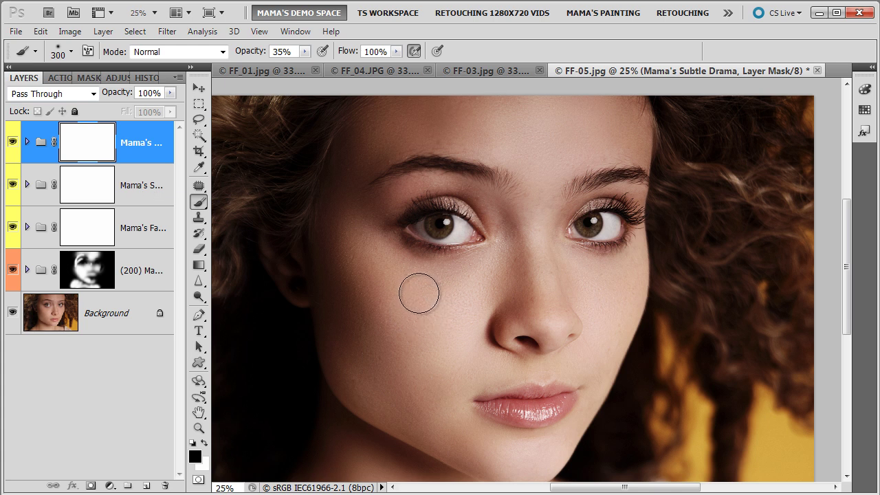
key("bracketleft")
key("bracketleft")
key("bracketleft")
key("bracketleft")
key("bracketleft")
key("bracketleft")
key("bracketleft")
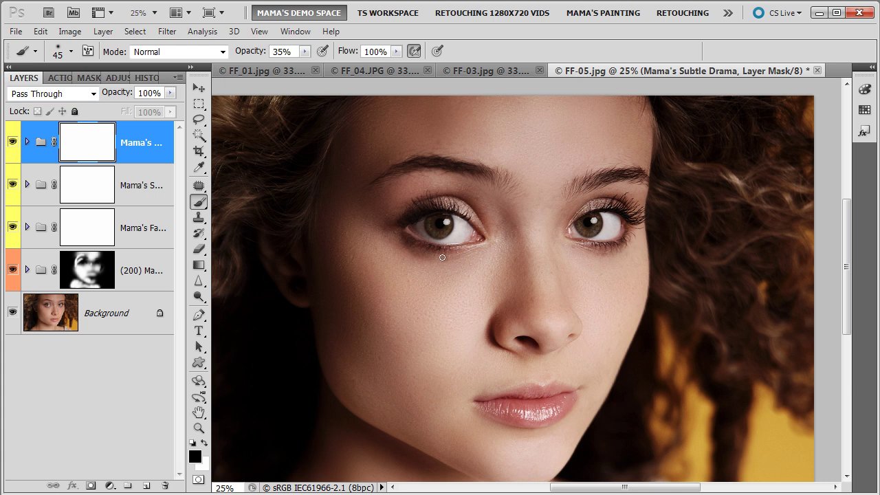
left_click(444, 244, "ctrl")
left_click(436, 252, "ctrl")
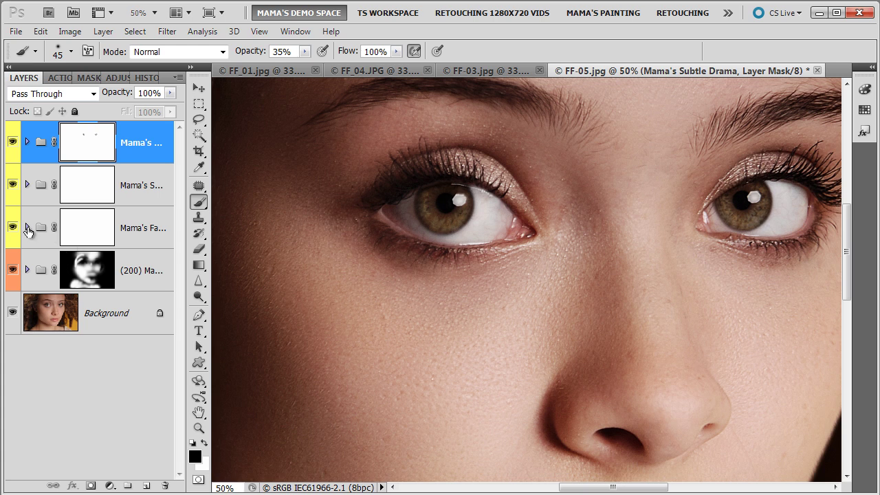
Add a new layer named 'highlights' above the forehead layer in Fab Fidelity.
left_click(28, 228)
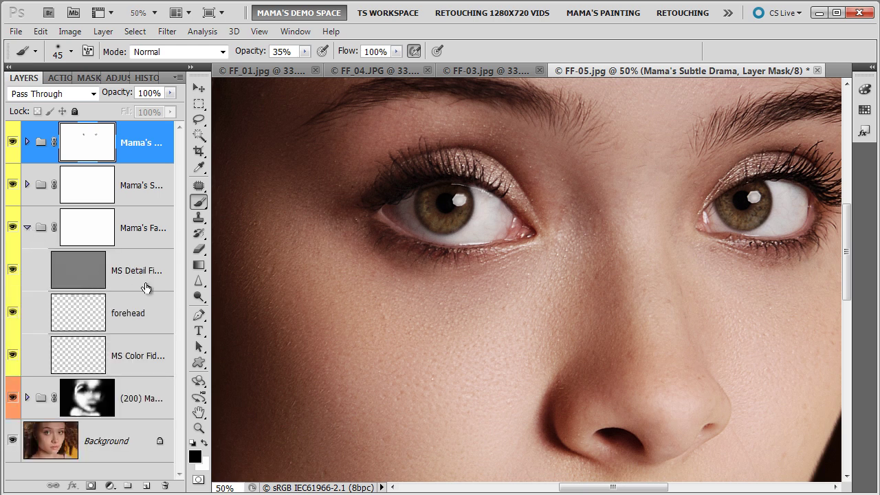
left_click(136, 315)
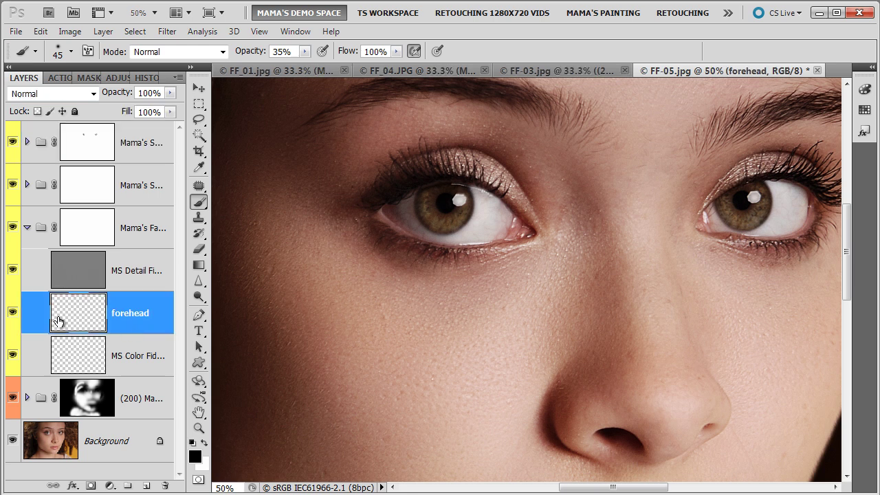
left_click(147, 487)
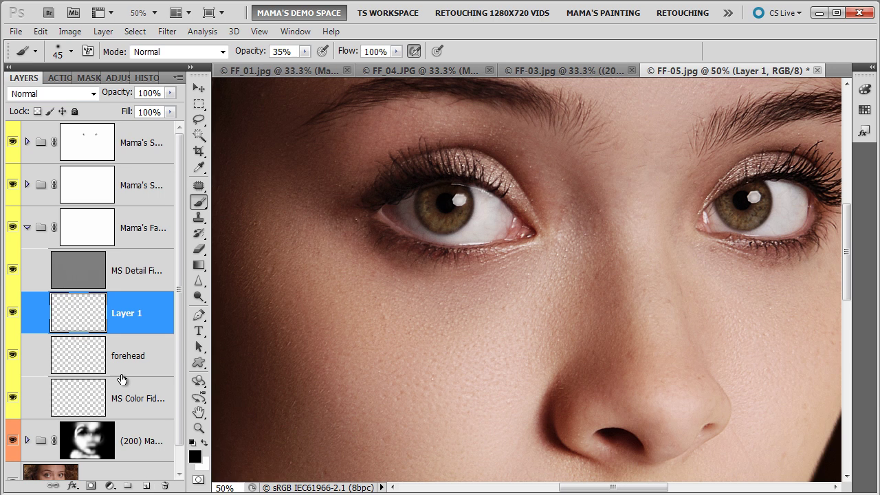
double_click(120, 326)
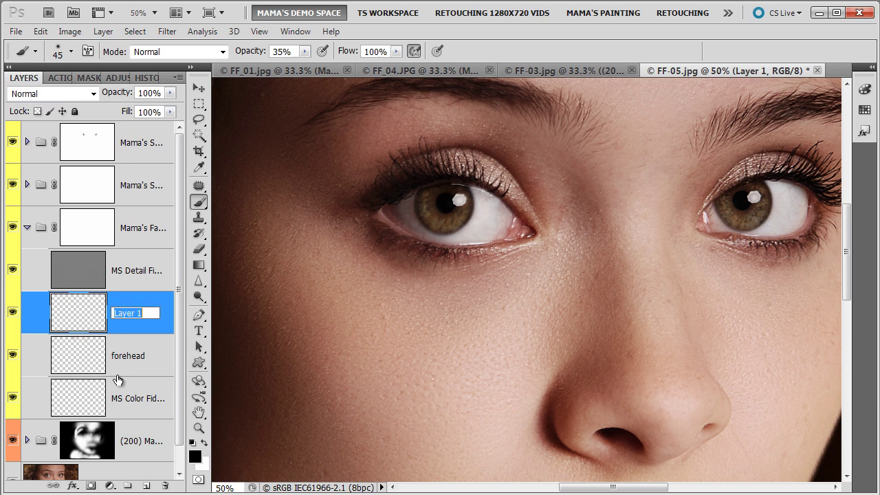
type("highlights")
key("Return")
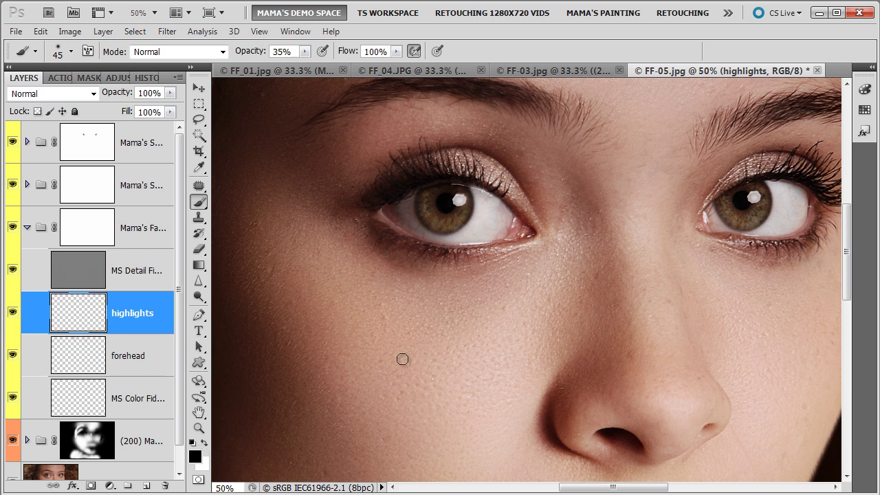
Sample a light cheek skin tone, enlarge the brush to 150, and zoom above the lips.
key("alt")
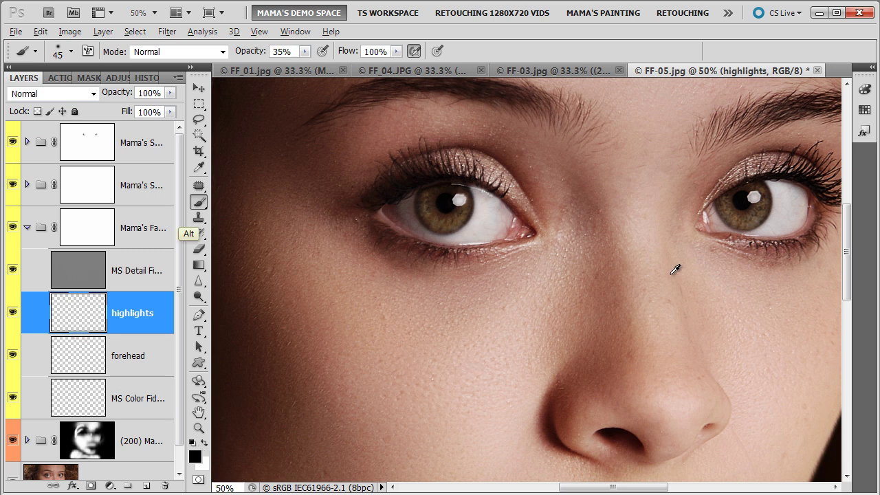
left_click(742, 292, "alt")
left_click(753, 336, "alt")
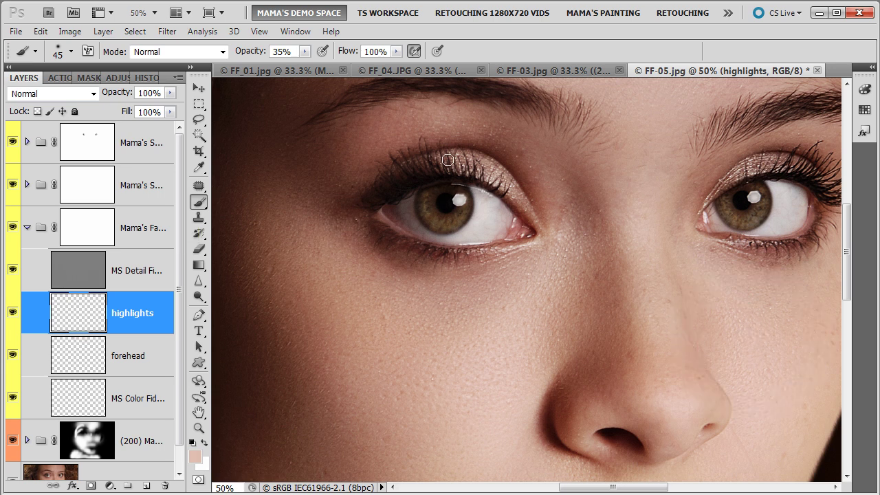
key("bracketright")
key("bracketright")
key("bracketright")
key("bracketright")
key("bracketright")
key("bracketright")
key("bracketright")
key("bracketright")
key("bracketright")
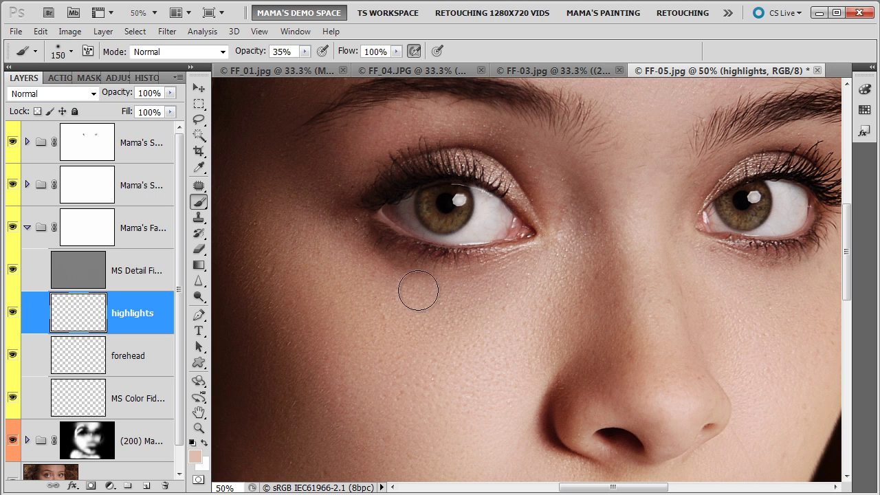
key("ctrl+minus")
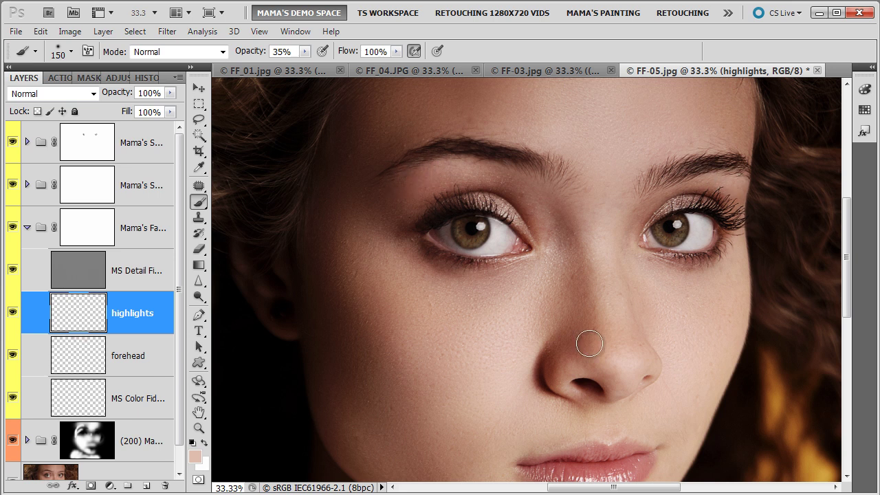
left_click_drag(588, 347, 559, 305)
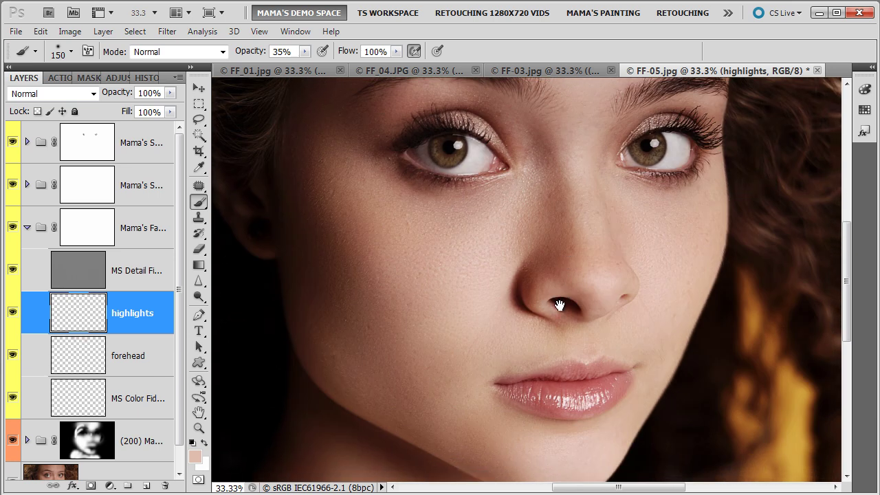
left_click(523, 343)
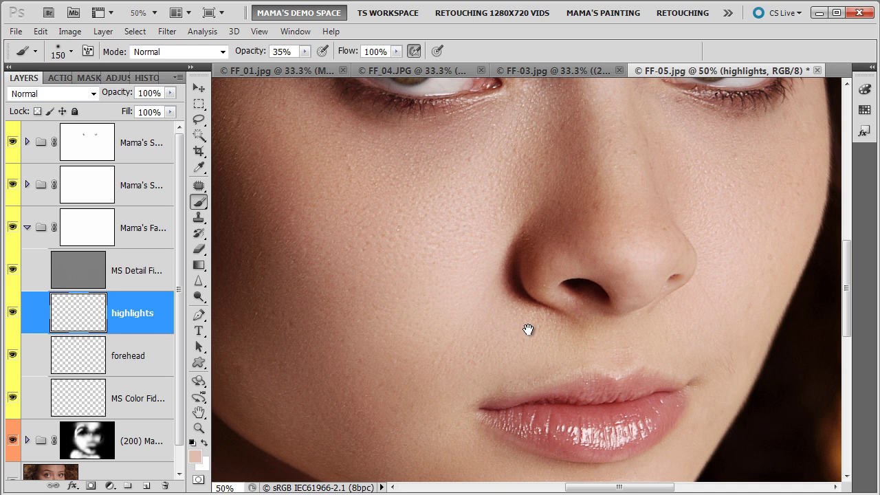
Sample a darker nose brown at brush size 90, then pale pink from the lips with a smaller brush.
key("alt")
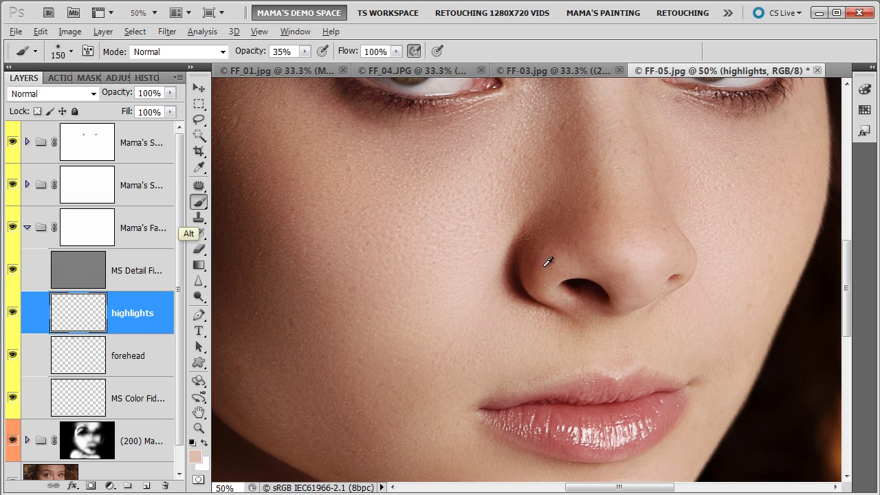
left_click(544, 267, "alt")
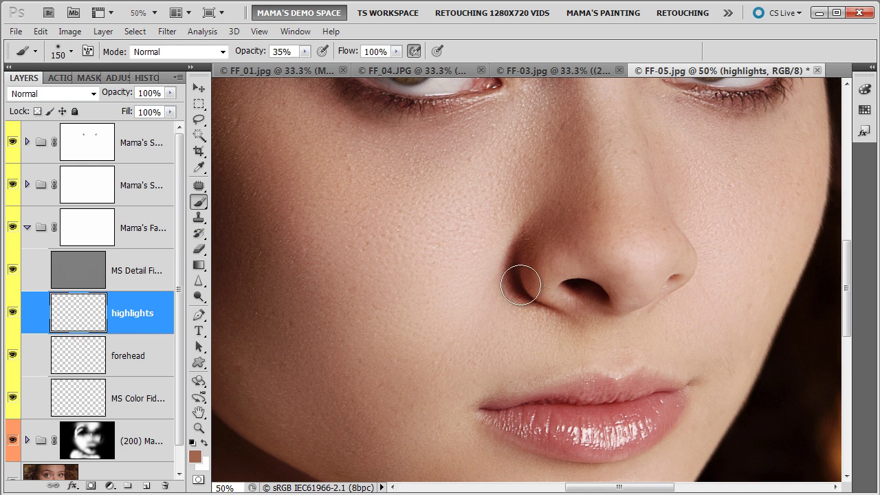
key("bracketleft")
key("bracketleft")
key("bracketleft")
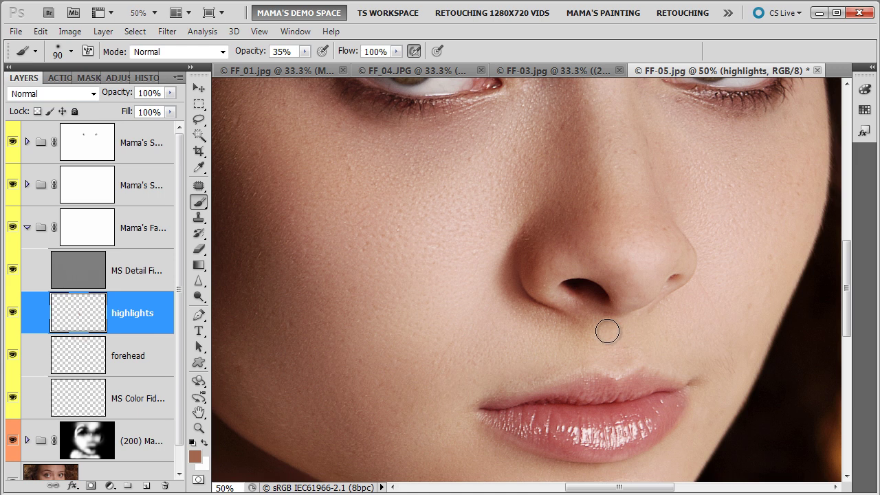
mouse_move(603, 355)
left_mouse_down()
mouse_move(591, 308)
mouse_move(577, 300)
left_mouse_up()
key("alt")
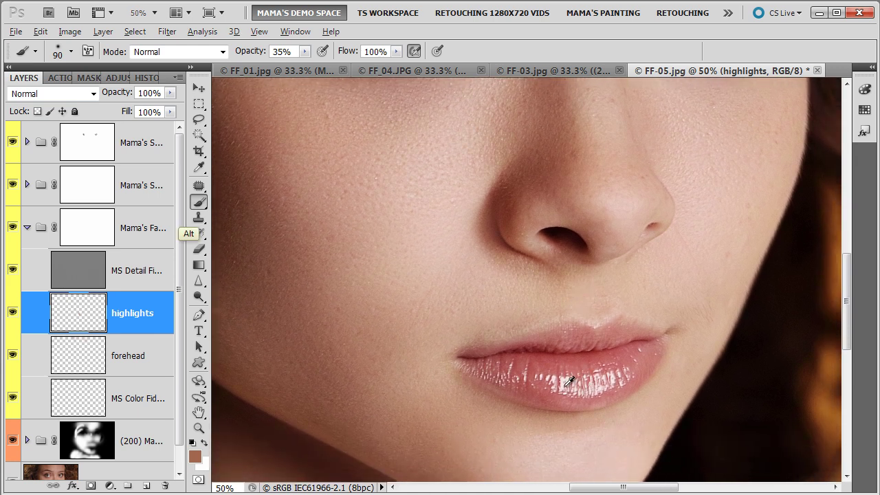
left_click(570, 376, "alt")
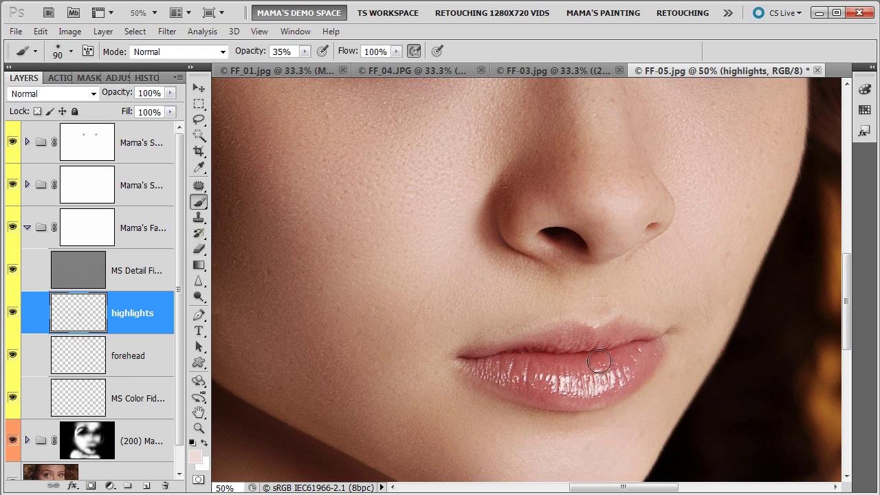
key("bracketleft")
key("bracketleft")
key("bracketleft")
key("bracketleft")
Add a new layer named 'blush' above highlights.
left_click(147, 486)
double_click(121, 315)
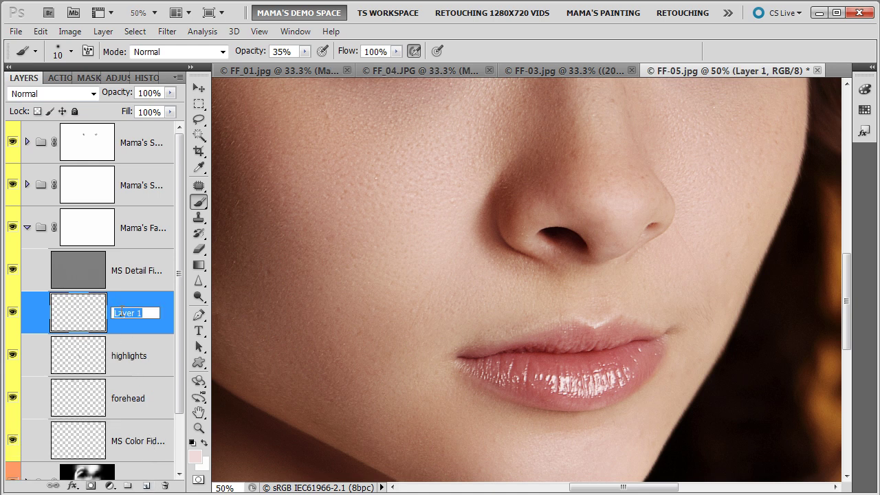
type("blush")
key("Return")
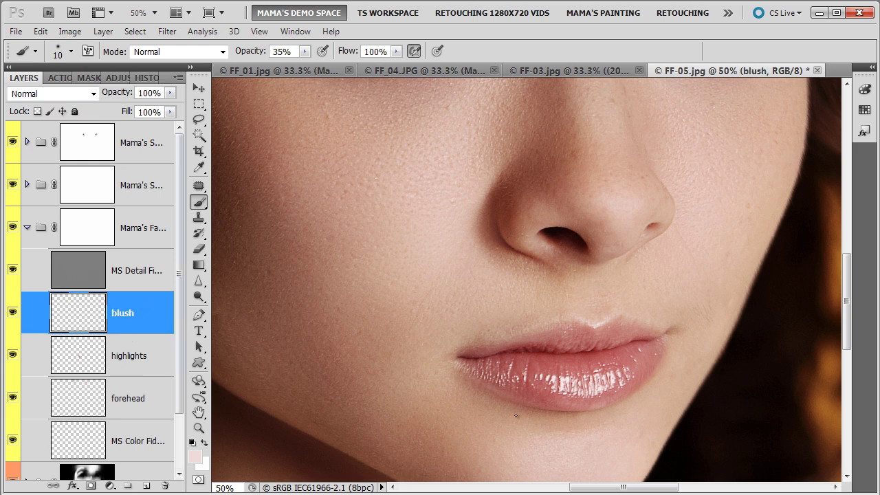
Sample the lip red and paint soft blush on both cheeks and the chin with a larger brush.
key("alt")
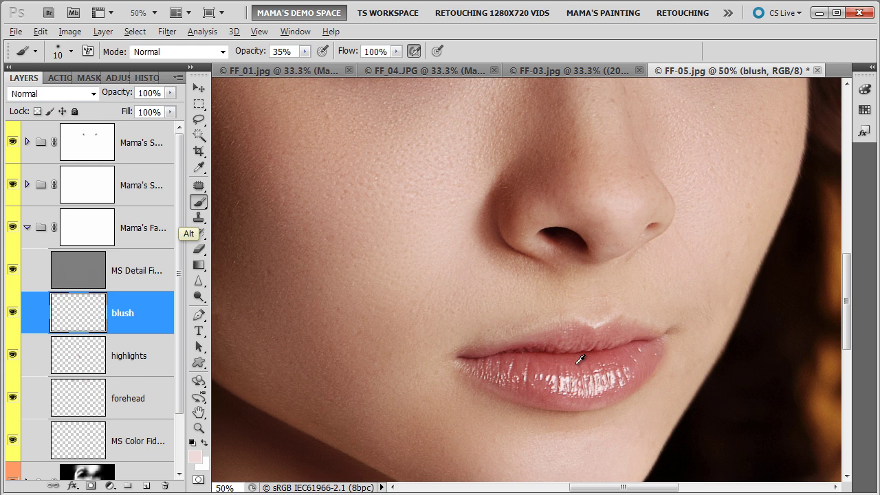
left_click(566, 362, "alt")
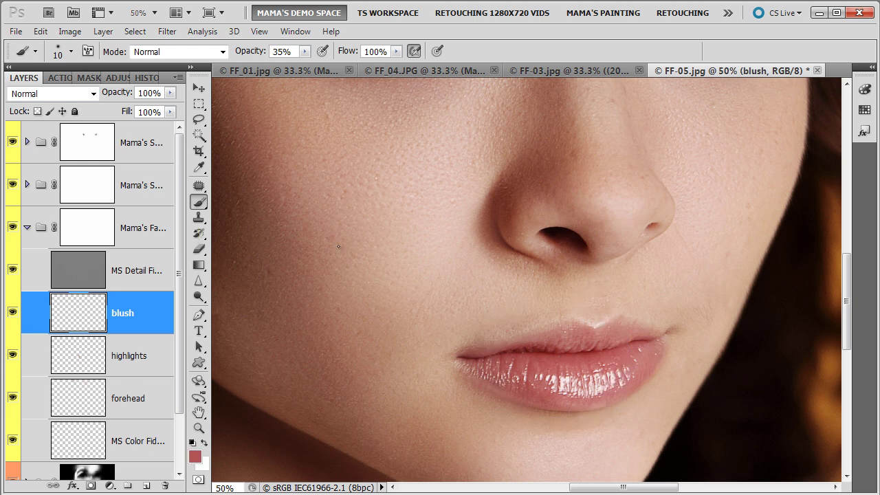
key("bracketright")
key("bracketright")
key("bracketright")
key("bracketright")
key("bracketright")
key("bracketright")
key("bracketright")
key("bracketright")
key("bracketright")
key("bracketright")
key("bracketright")
key("bracketright")
key("bracketright")
key("bracketright")
key("bracketright")
key("bracketright")
key("ctrl+minus")
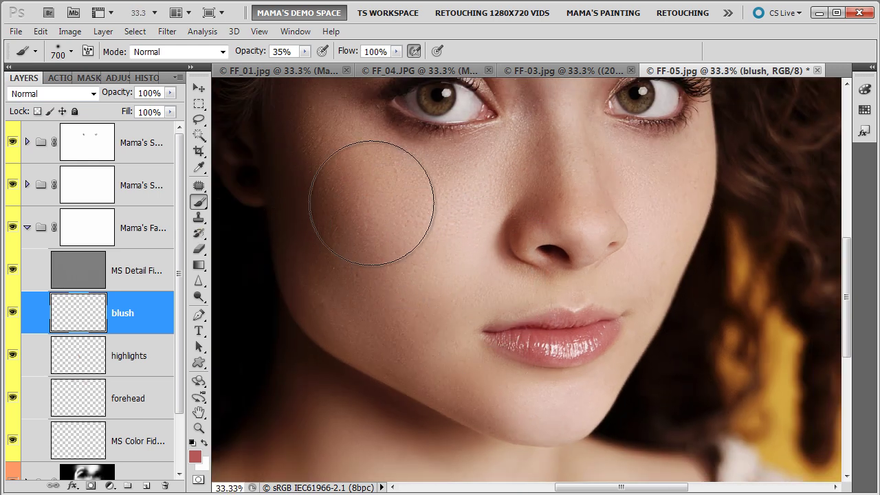
mouse_move(380, 208)
left_mouse_down()
mouse_move(422, 241)
mouse_move(356, 196)
mouse_move(374, 223)
left_mouse_up()
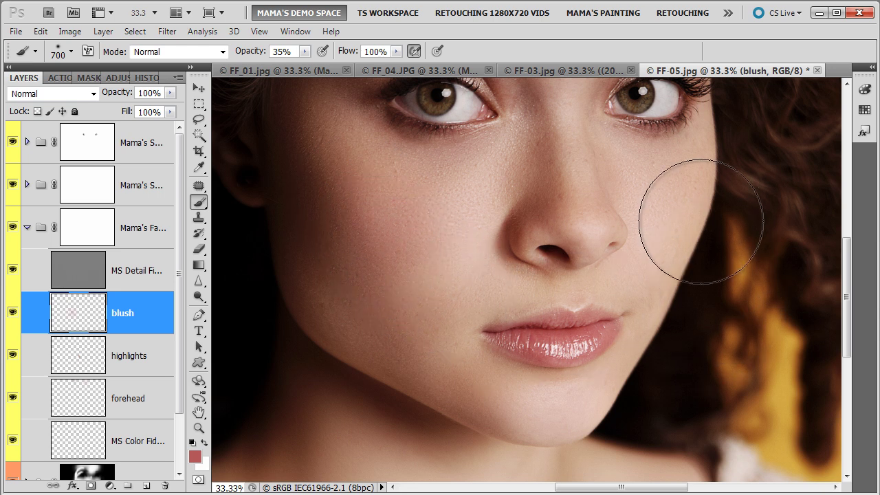
mouse_move(702, 231)
left_mouse_down()
mouse_move(703, 201)
mouse_move(691, 233)
mouse_move(702, 198)
mouse_move(696, 279)
mouse_move(717, 293)
mouse_move(726, 245)
left_mouse_up()
mouse_move(636, 412)
left_mouse_down()
mouse_move(600, 458)
mouse_move(581, 439)
mouse_move(554, 456)
mouse_move(552, 433)
mouse_move(545, 441)
mouse_move(564, 432)
mouse_move(603, 442)
mouse_move(518, 426)
mouse_move(451, 389)
mouse_move(502, 413)
left_mouse_up()
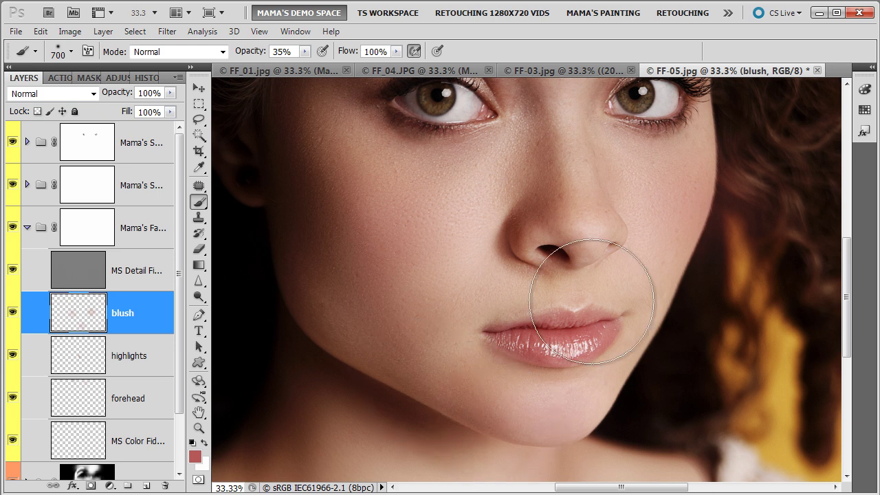
left_click_drag(590, 260, 562, 371)
left_click_drag(561, 310, 560, 334)
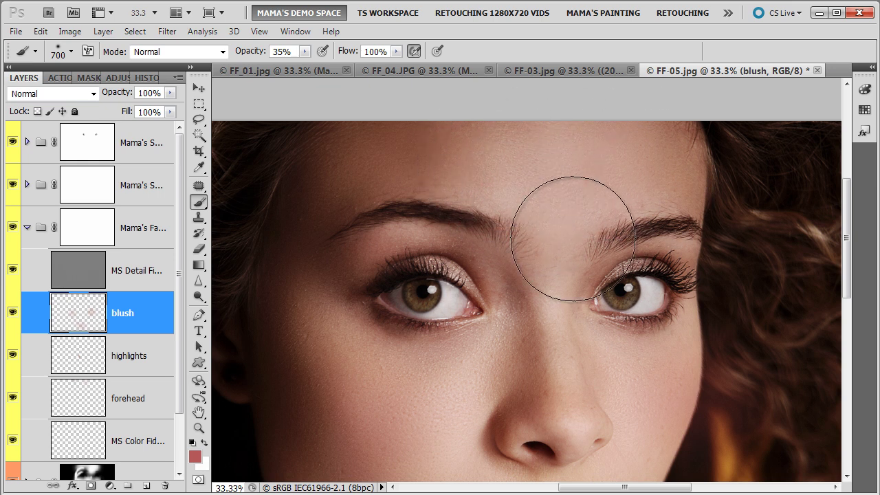
mouse_move(548, 365)
left_mouse_down()
mouse_move(575, 283)
mouse_move(596, 302)
mouse_move(523, 316)
mouse_move(530, 374)
left_mouse_up()
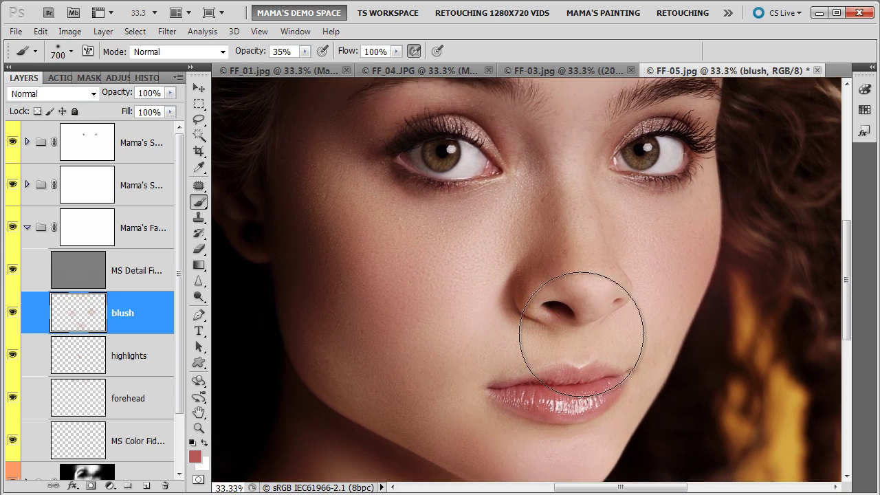
key("ctrl+space")
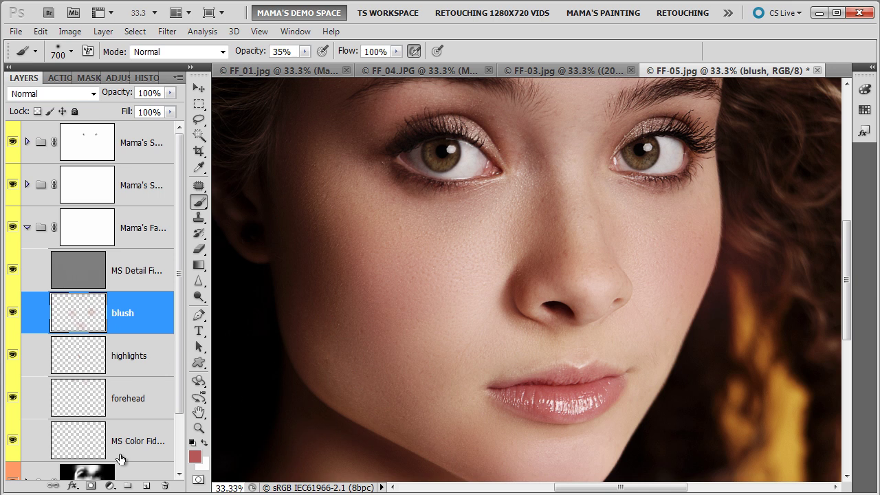
Add a new layer named 'shadow' above blush.
left_click(145, 488)
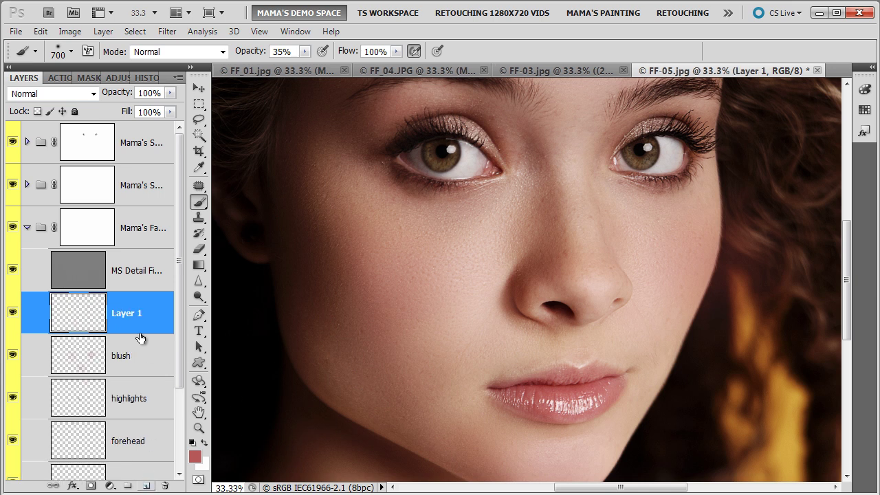
double_click(124, 313)
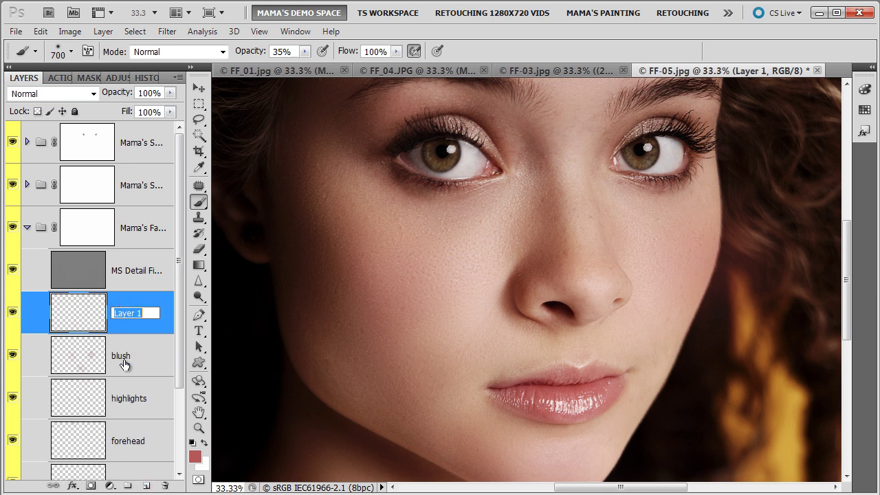
type("shadow")
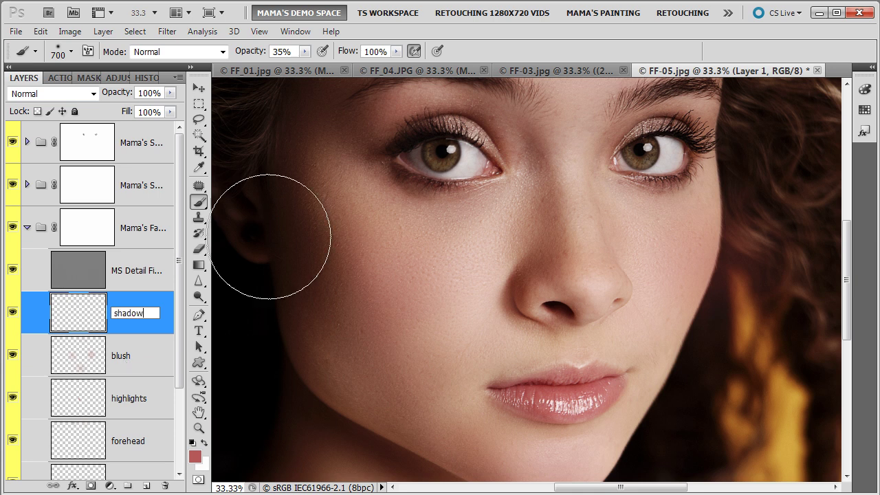
key("Return")
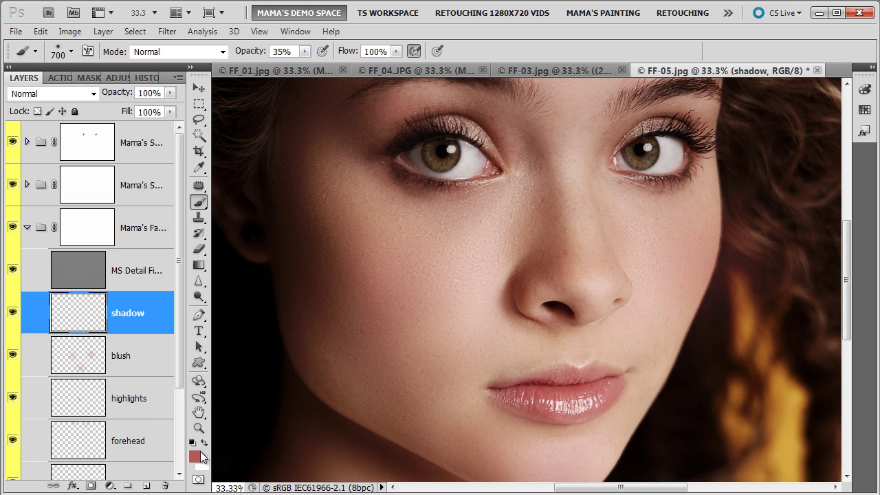
Set the foreground colour to green 65841b.
left_click(195, 459)
left_click_drag(249, 328, 251, 350)
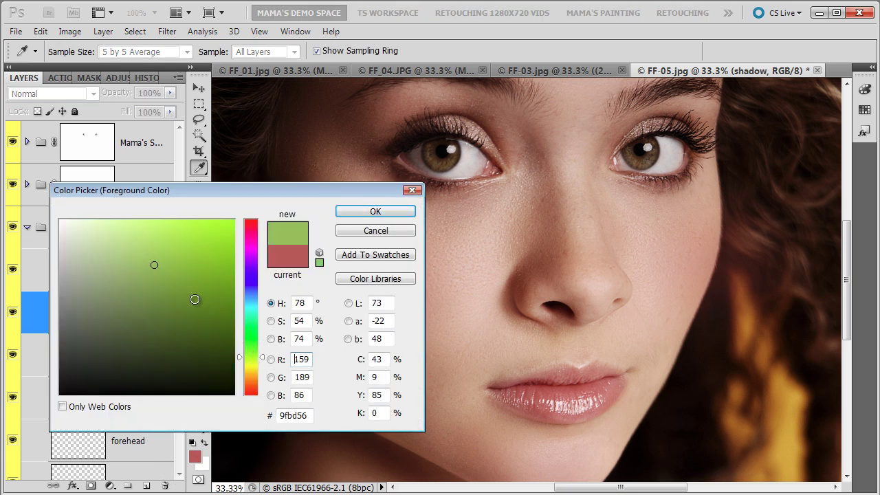
left_click(195, 299)
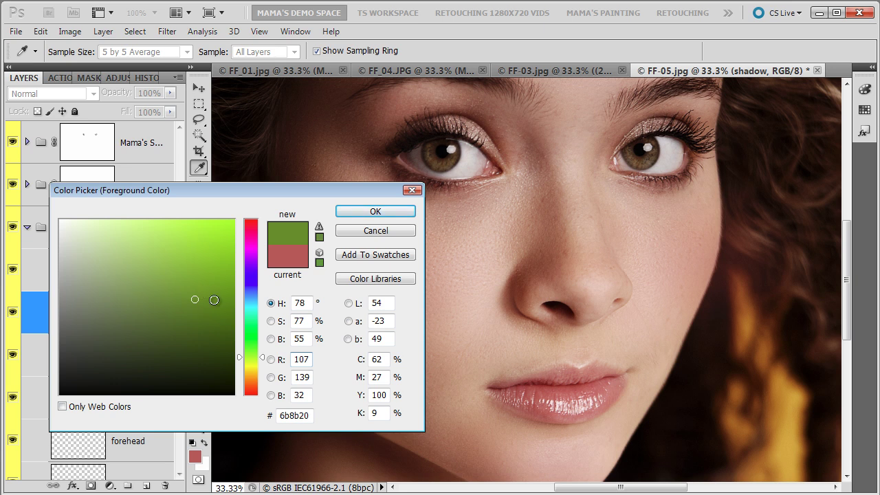
left_click_drag(196, 301, 198, 304)
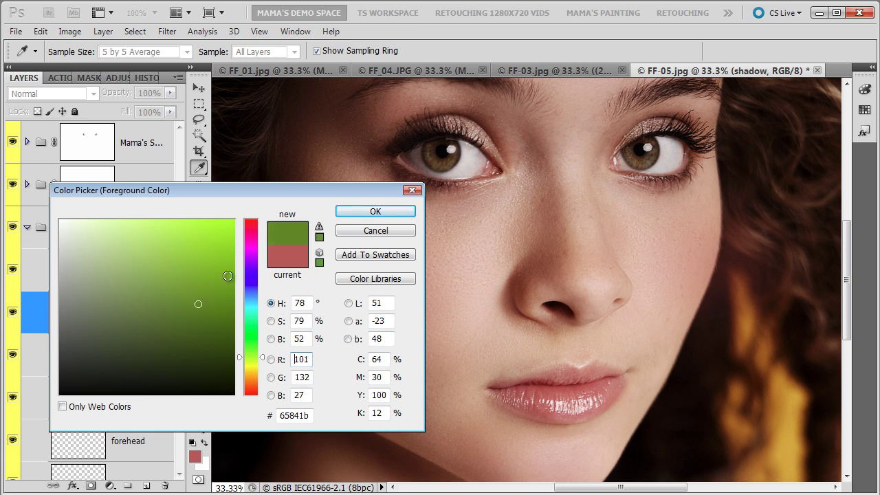
left_click(375, 212)
With a 90 px brush at higher opacity, paint green eyeshadow over both upper eyelids.
key("b")
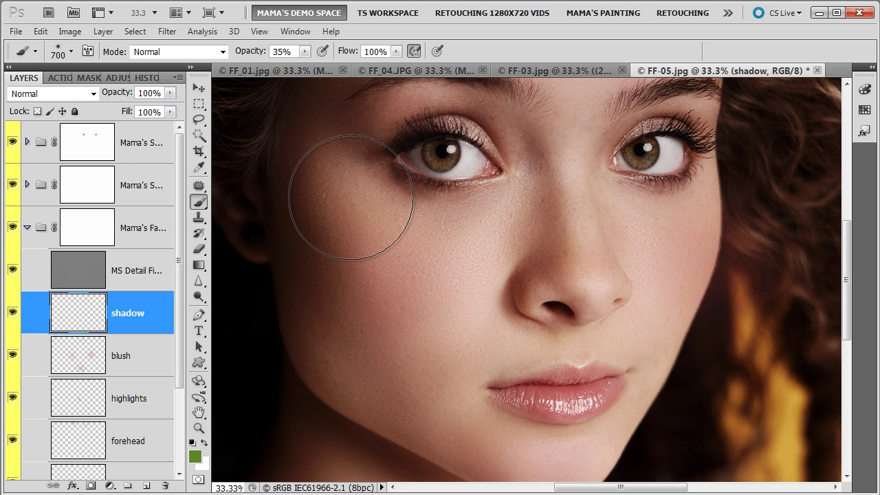
key("bracketleft")
key("bracketleft")
key("bracketleft")
key("bracketleft")
key("bracketleft")
key("bracketleft")
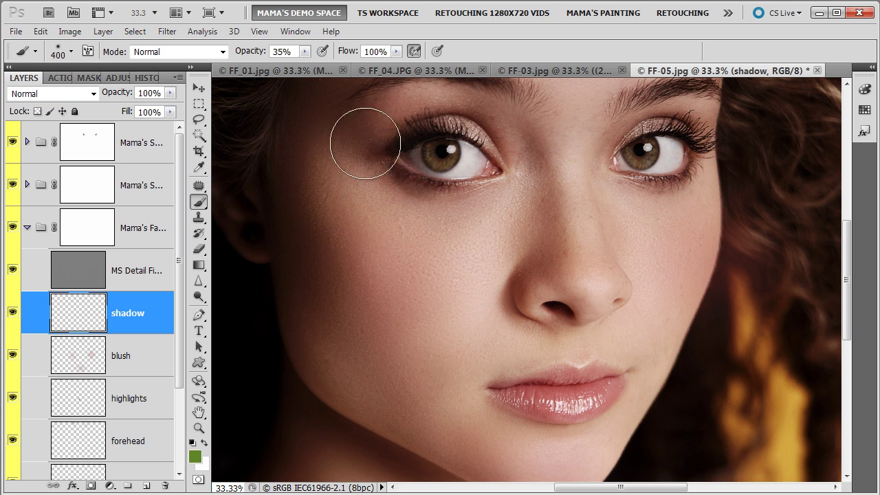
key("bracketleft")
key("bracketleft")
key("bracketleft")
key("bracketleft")
key("bracketleft")
mouse_move(305, 52)
left_mouse_down()
mouse_move(315, 64)
mouse_move(352, 65)
left_mouse_up()
mouse_move(506, 152)
left_mouse_down()
mouse_move(506, 160)
mouse_move(484, 138)
mouse_move(446, 123)
mouse_move(467, 129)
mouse_move(406, 128)
left_mouse_up()
mouse_move(486, 125)
left_mouse_down()
mouse_move(495, 146)
mouse_move(478, 127)
mouse_move(431, 112)
mouse_move(394, 122)
mouse_move(368, 144)
mouse_move(421, 114)
mouse_move(464, 112)
mouse_move(482, 118)
mouse_move(507, 163)
left_mouse_up()
mouse_move(616, 143)
left_mouse_down()
mouse_move(651, 122)
mouse_move(632, 133)
mouse_move(673, 121)
mouse_move(702, 138)
mouse_move(704, 125)
mouse_move(676, 114)
mouse_move(643, 125)
mouse_move(672, 122)
mouse_move(696, 146)
left_mouse_up()
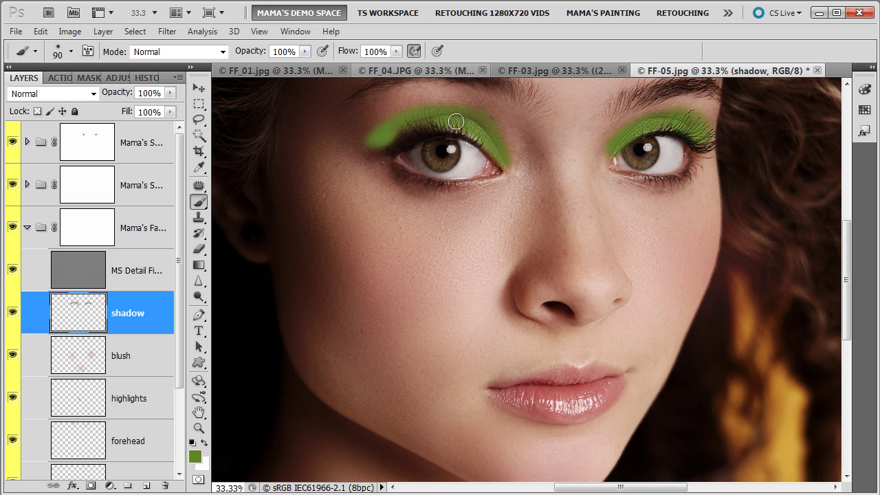
mouse_move(460, 121)
left_mouse_down()
mouse_move(385, 134)
mouse_move(440, 125)
left_mouse_up()
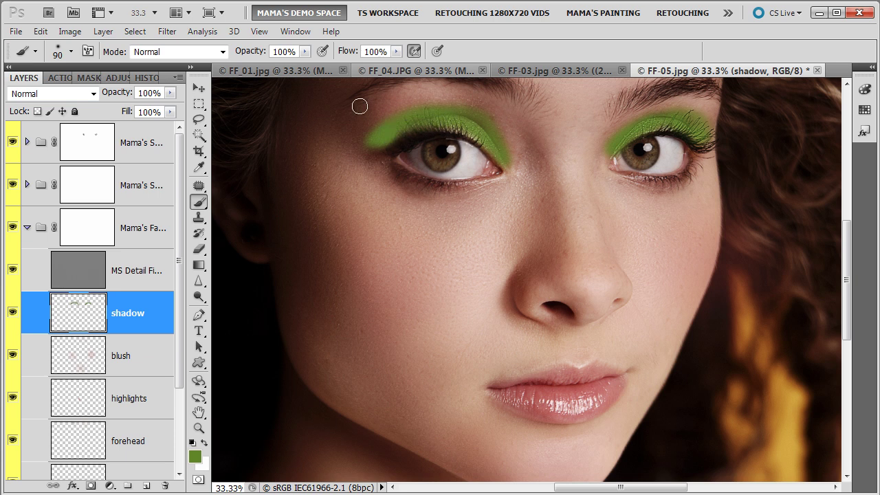
Apply a Gaussian Blur of about 55.2 px radius to the green eyeshadow.
left_click(166, 32)
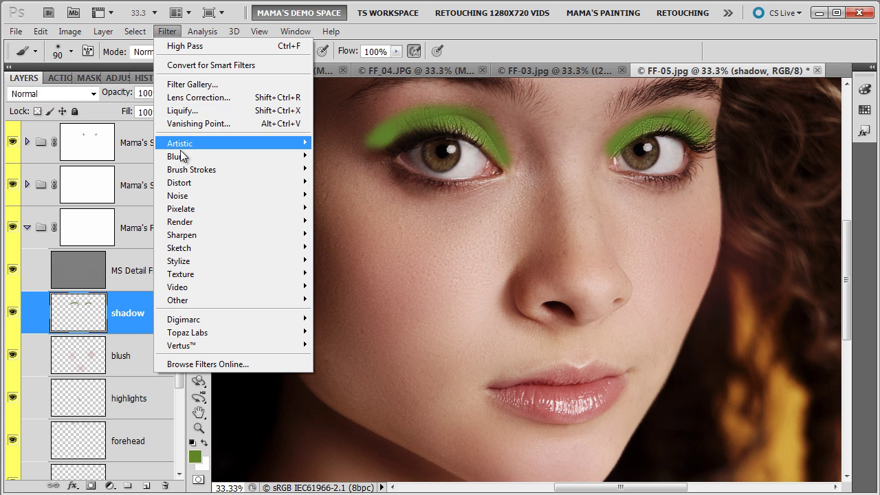
mouse_move(218, 157)
left_click(328, 208)
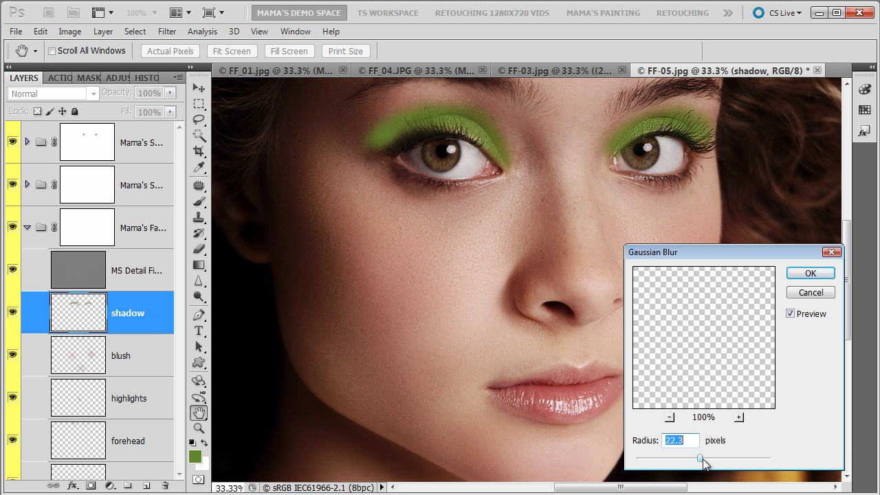
left_click_drag(701, 460, 725, 460)
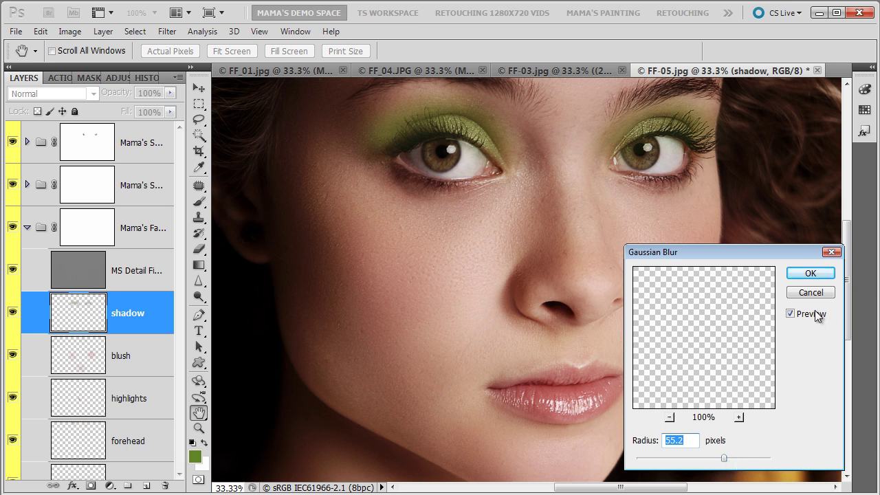
left_click(812, 275)
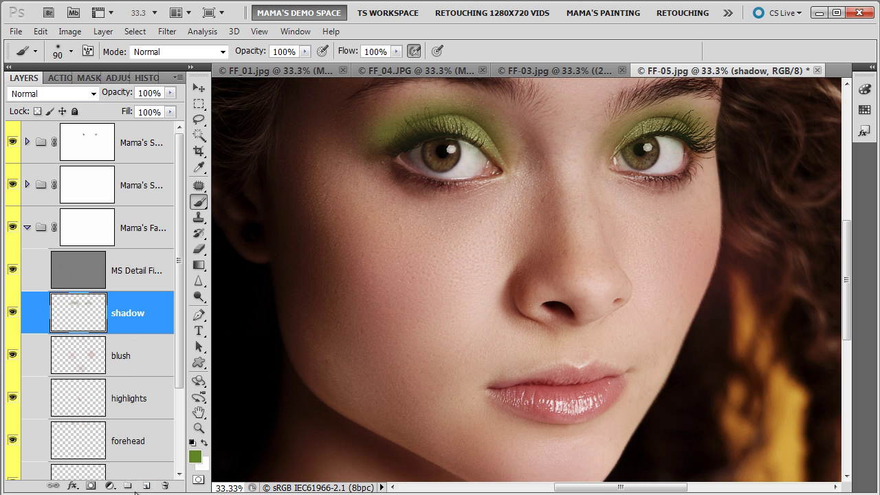
Mask out eyeshadow spill around the right eye, then target the shadow layer's pixels.
left_click(91, 487)
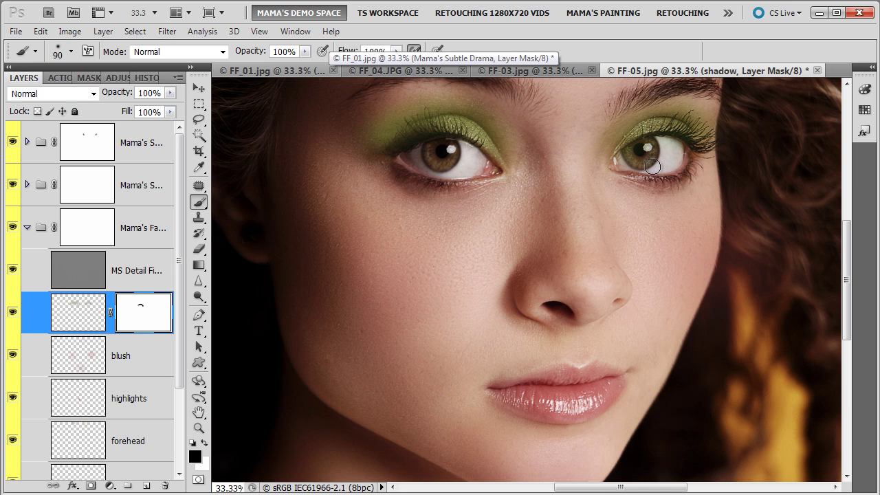
mouse_move(631, 157)
left_mouse_down()
mouse_move(665, 147)
mouse_move(626, 169)
mouse_move(663, 147)
mouse_move(683, 165)
mouse_move(654, 174)
mouse_move(661, 157)
mouse_move(614, 182)
mouse_move(644, 169)
left_mouse_up()
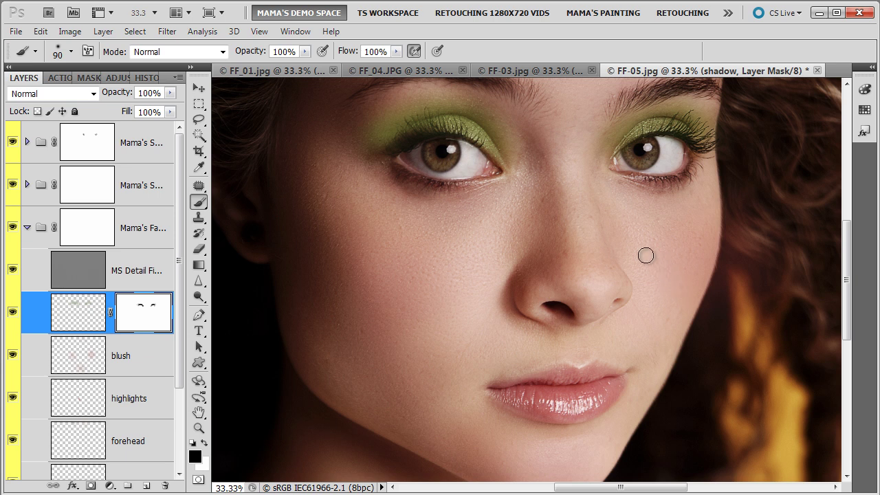
left_click(78, 317)
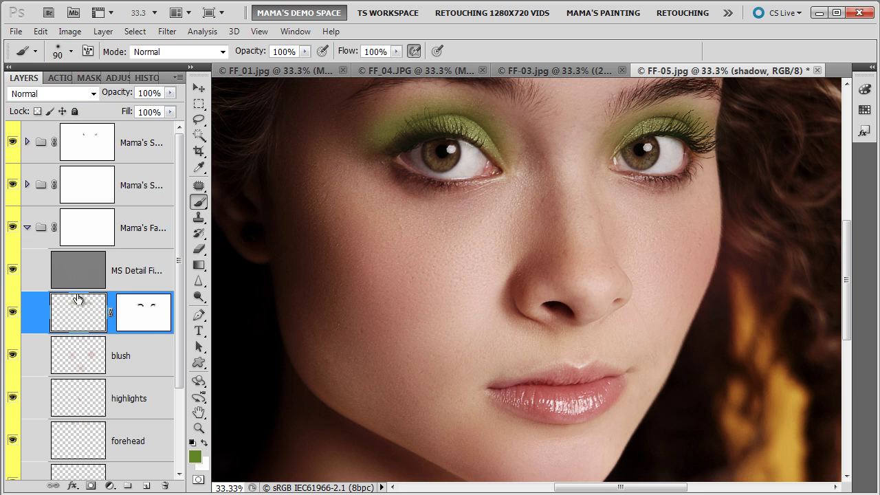
After trying Hard Light and Soft Light, set the shadow layer to Color at 74% opacity.
left_click(93, 94)
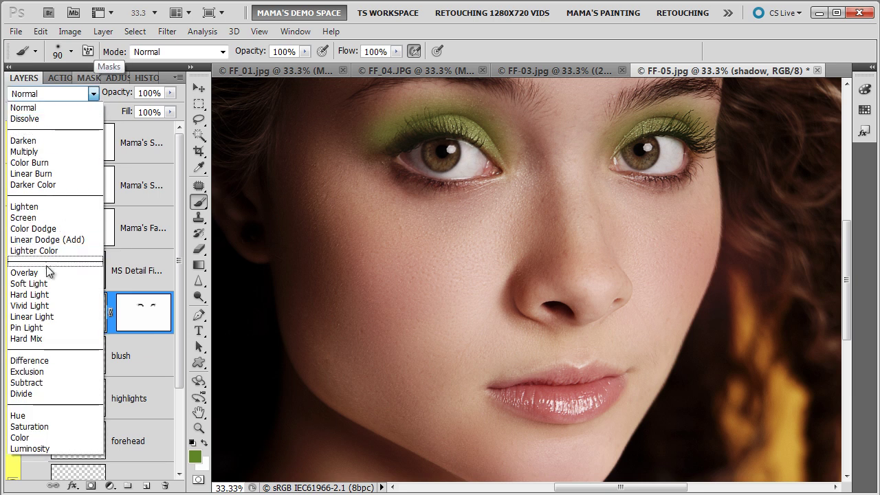
left_click(53, 296)
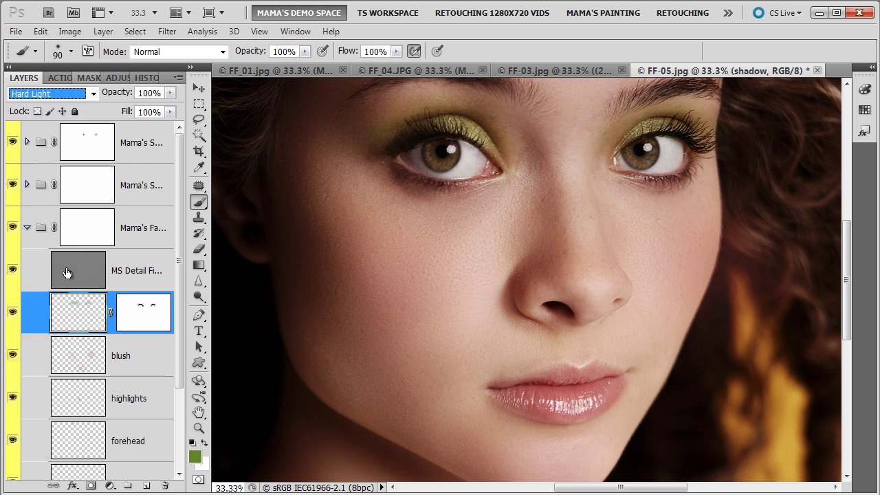
left_click(61, 97)
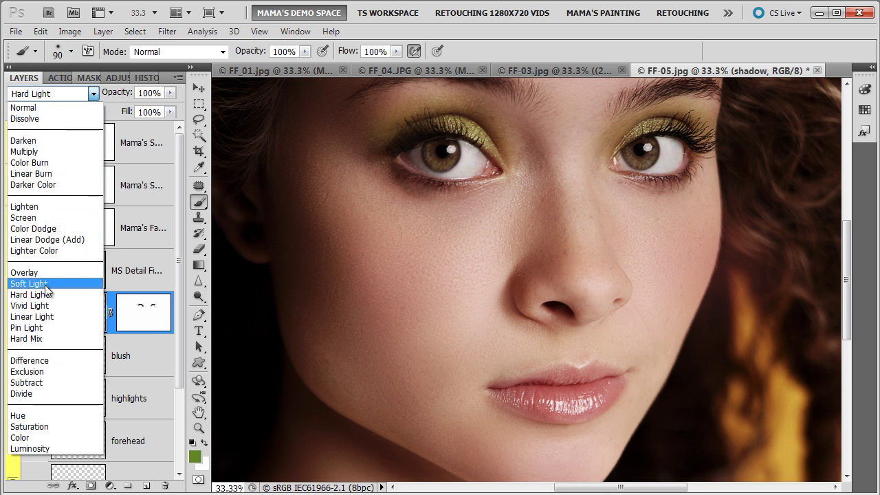
left_click(52, 283)
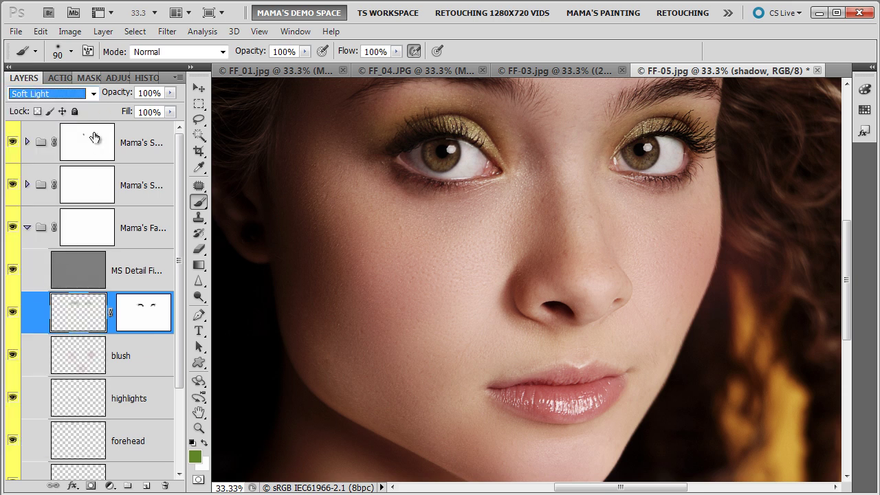
left_click(88, 93)
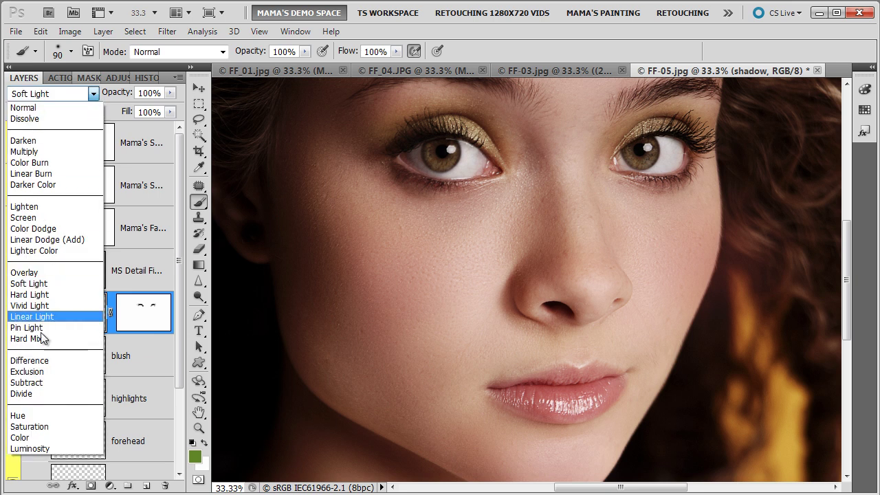
left_click(27, 438)
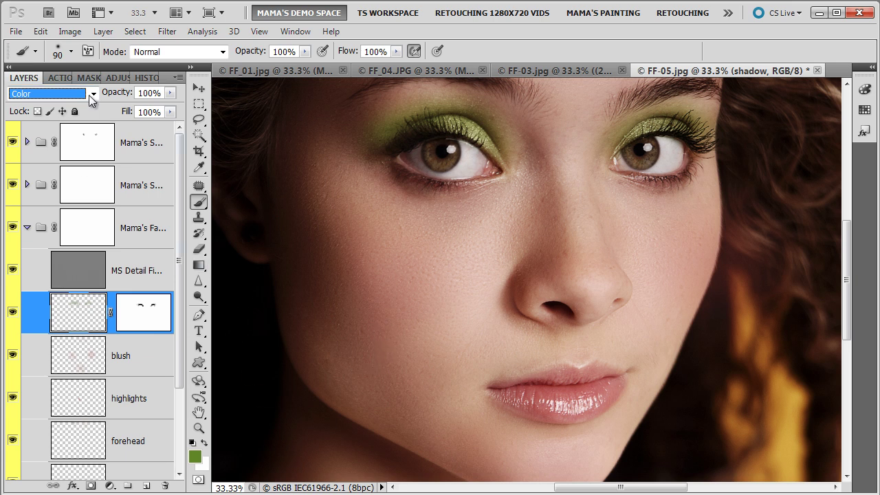
left_click(171, 94)
left_click_drag(164, 112, 156, 110)
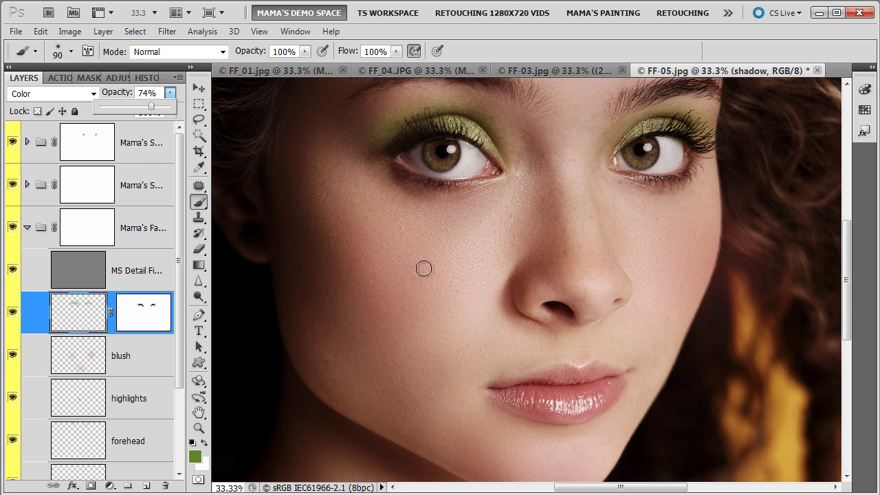
Add a new layer named 'lips' above the shadow layer.
left_click(146, 486)
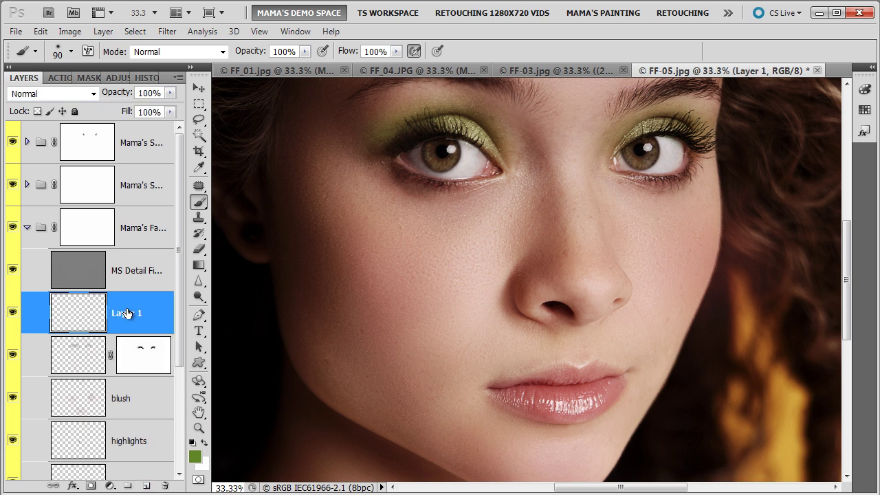
double_click(121, 315)
type("lips")
key("Return")
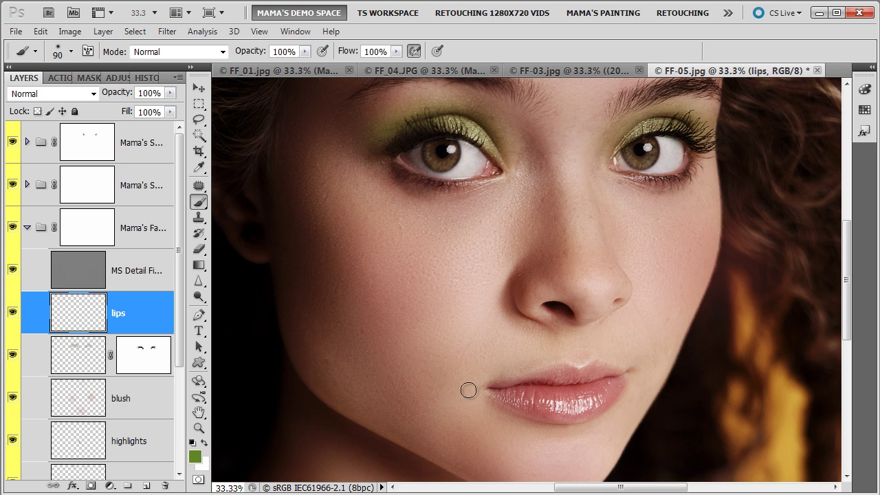
Sample the natural lip colour and refine it to a saturated red cc4040 as foreground.
key("alt")
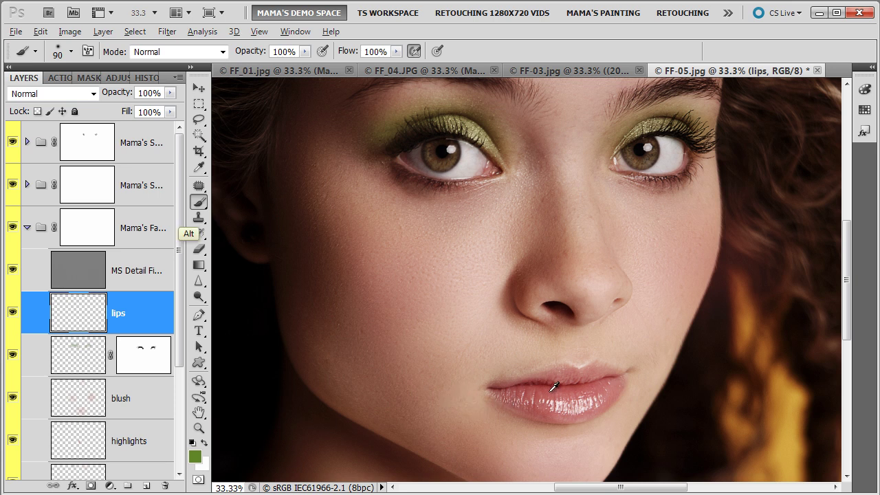
left_click(554, 387, "alt")
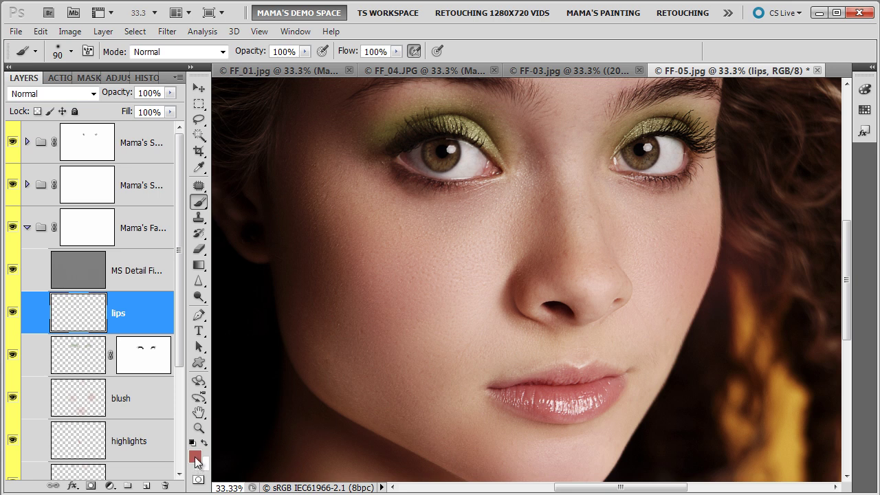
left_click(196, 458)
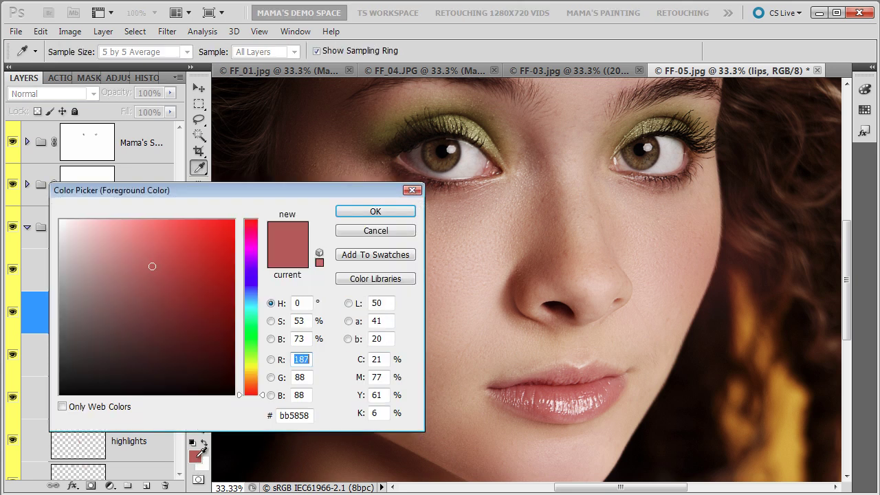
left_click(171, 256)
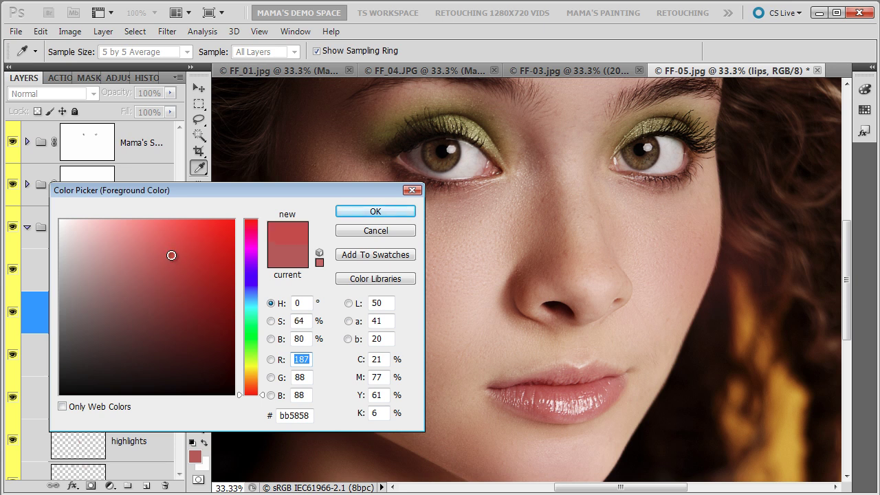
left_click(180, 253)
left_click(376, 212)
key("b")
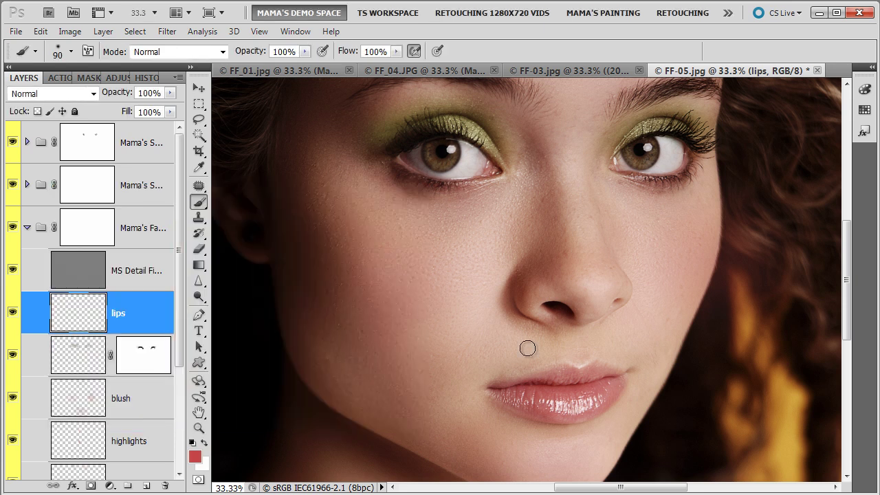
Zoom in on the mouth and brush red over the lower and upper lips at 61% opacity.
left_click(574, 400, "ctrl")
left_click(575, 400, "ctrl")
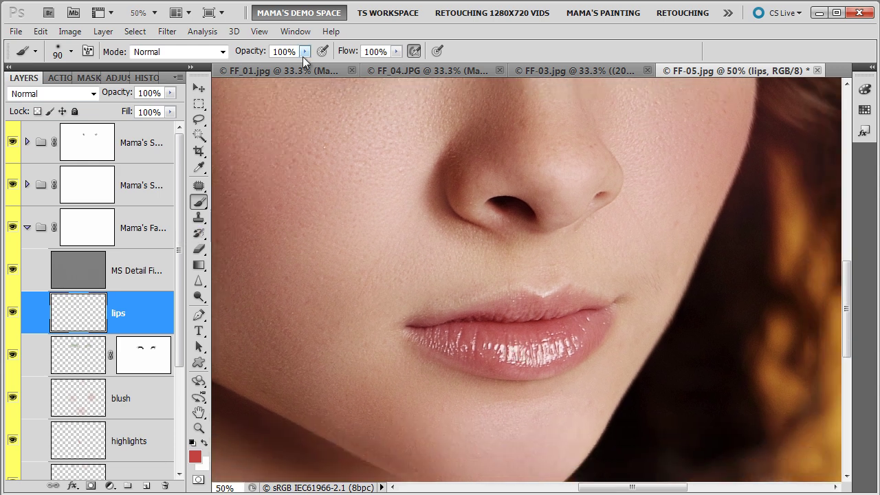
left_click(304, 55)
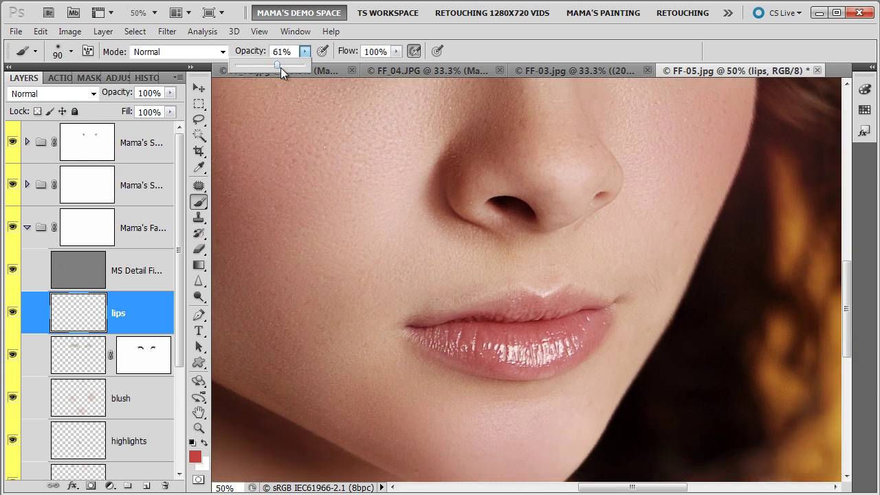
key("Return")
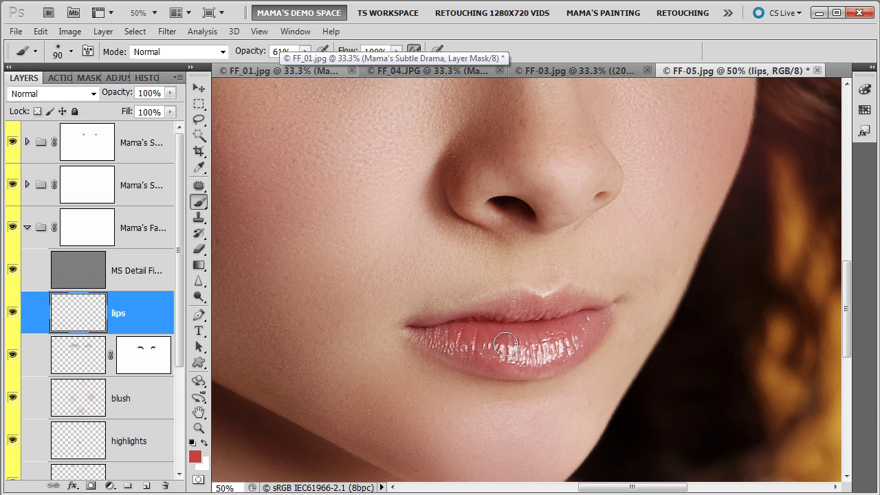
mouse_move(486, 344)
left_mouse_down()
mouse_move(456, 344)
mouse_move(542, 340)
mouse_move(503, 340)
mouse_move(590, 319)
mouse_move(563, 305)
mouse_move(530, 315)
mouse_move(515, 303)
mouse_move(436, 336)
mouse_move(536, 364)
mouse_move(562, 352)
mouse_move(516, 362)
mouse_move(572, 348)
mouse_move(586, 333)
mouse_move(569, 342)
mouse_move(596, 322)
mouse_move(537, 361)
mouse_move(488, 362)
mouse_move(429, 336)
left_mouse_up()
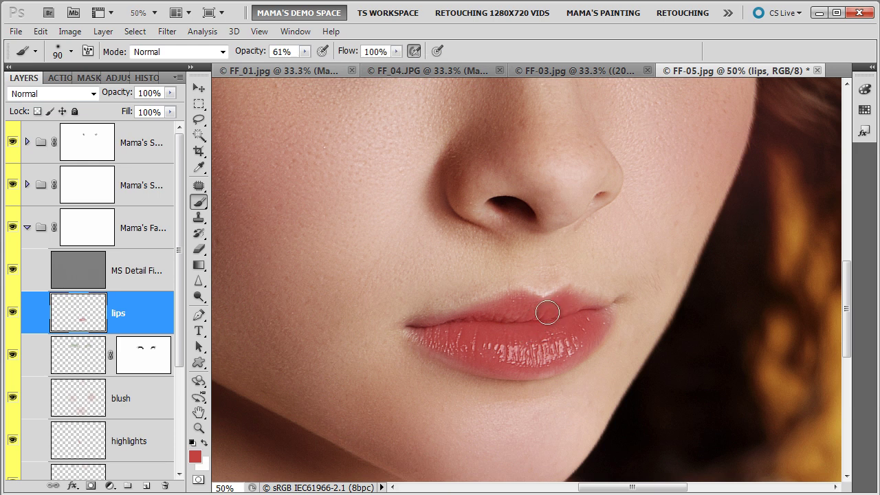
mouse_move(554, 309)
left_mouse_down()
mouse_move(587, 315)
mouse_move(571, 303)
mouse_move(601, 317)
mouse_move(520, 326)
mouse_move(504, 315)
mouse_move(508, 307)
mouse_move(489, 313)
mouse_move(493, 307)
mouse_move(444, 335)
mouse_move(421, 334)
mouse_move(521, 305)
mouse_move(528, 317)
mouse_move(512, 350)
mouse_move(456, 349)
mouse_move(506, 363)
mouse_move(438, 341)
mouse_move(481, 359)
mouse_move(557, 359)
mouse_move(544, 366)
mouse_move(510, 363)
mouse_move(558, 358)
mouse_move(596, 315)
mouse_move(511, 333)
mouse_move(430, 335)
left_mouse_up()
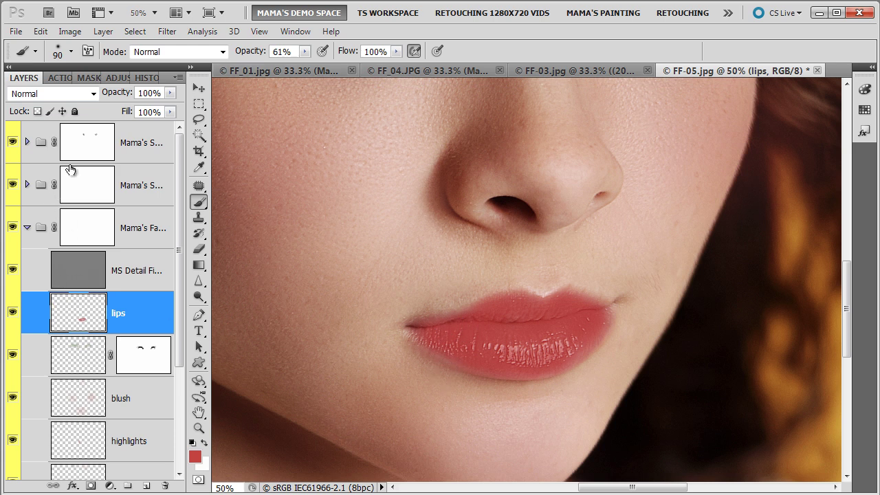
Set the lips layer to Hard Light at 51% opacity, compare it hidden and shown, then zoom out.
left_click(93, 95)
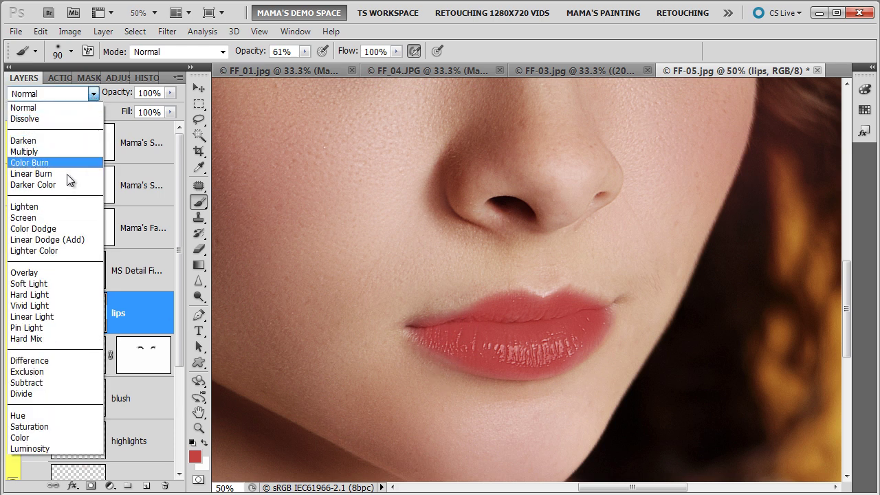
left_click(46, 295)
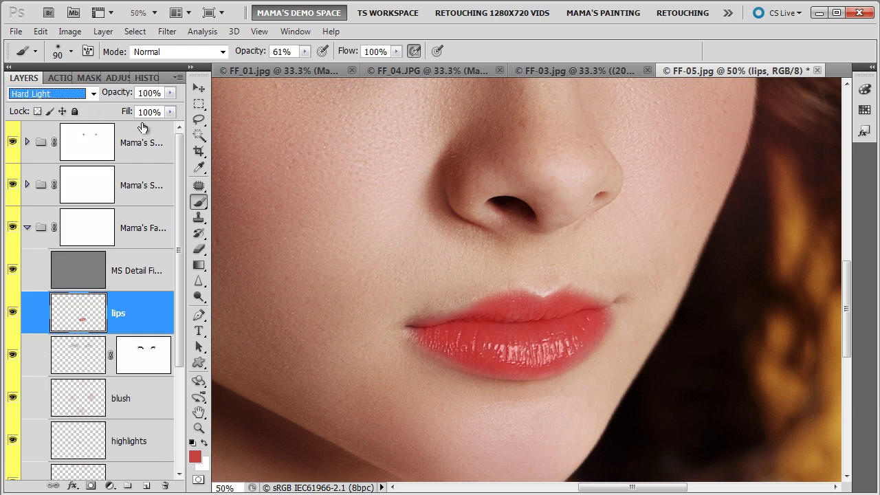
left_click(170, 93)
left_click_drag(170, 108, 136, 113)
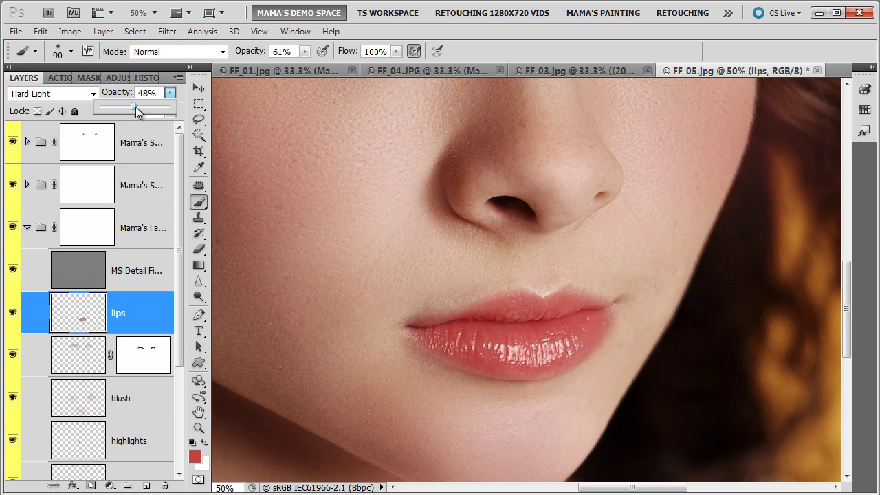
left_click(13, 313)
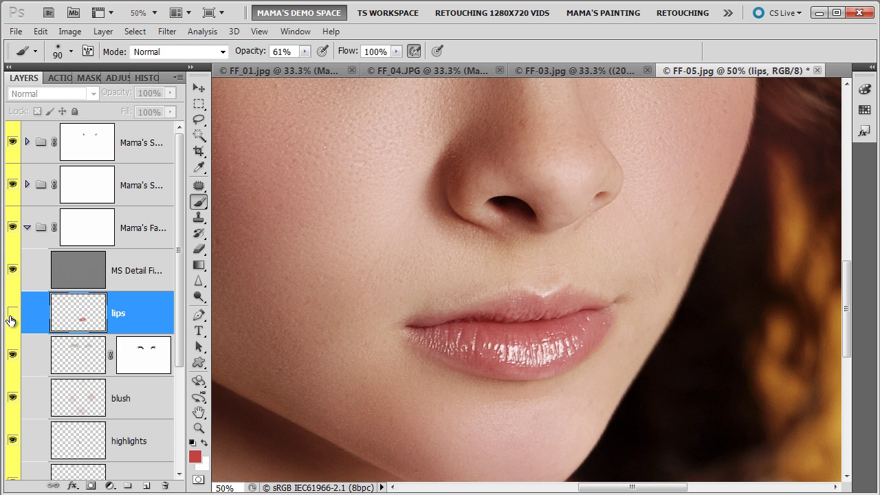
left_click(11, 317)
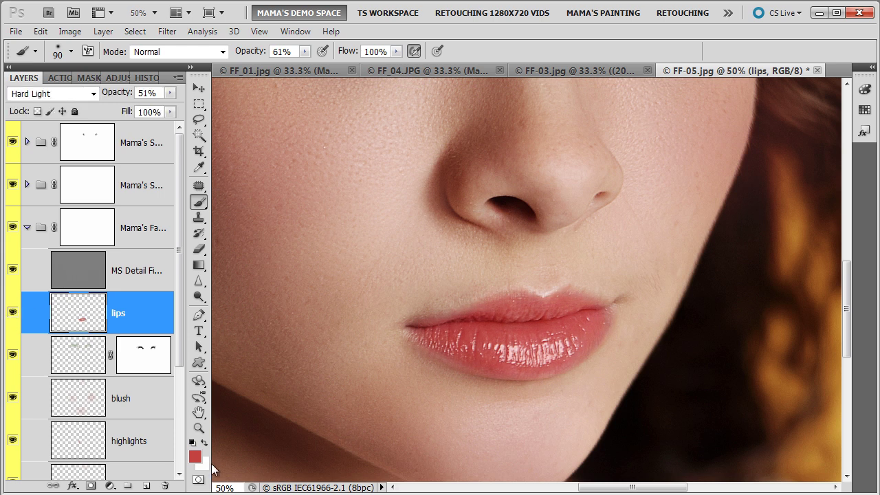
key("ctrl+minus")
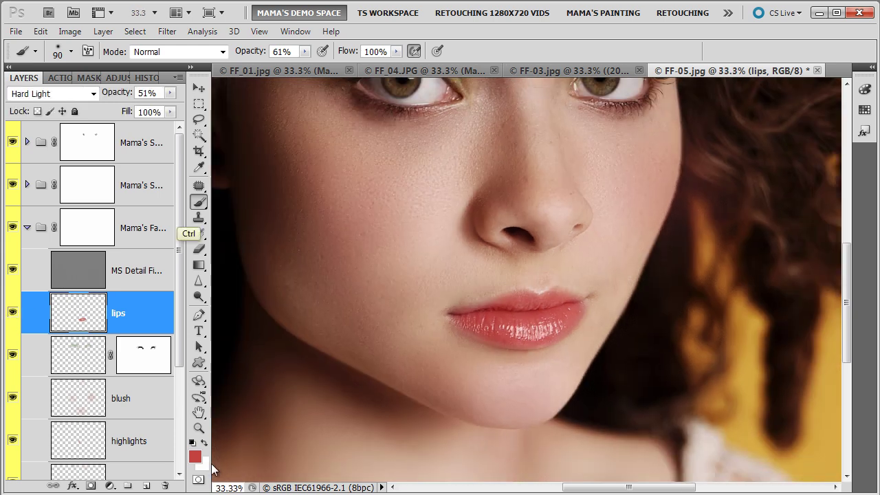
Add a Color Overlay effect to the lips layer and try muted magenta overlay colours.
left_click(72, 487)
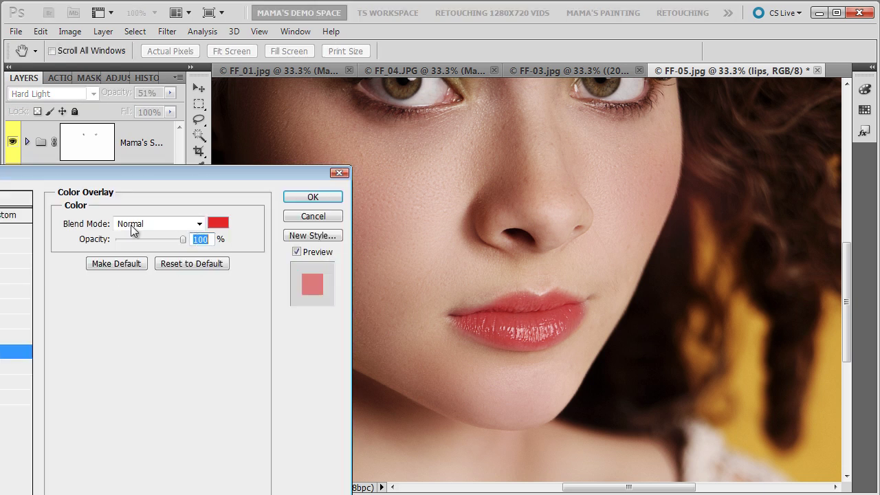
left_click_drag(151, 174, 261, 111)
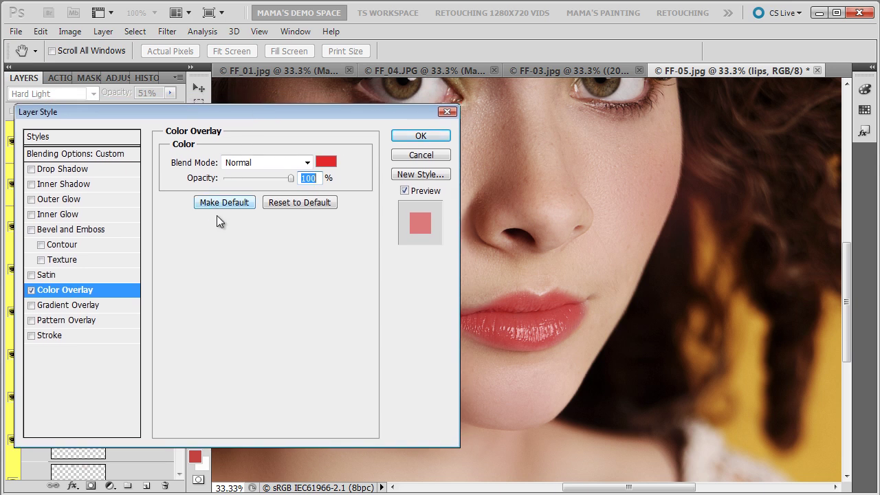
left_click(326, 163)
left_click(250, 244)
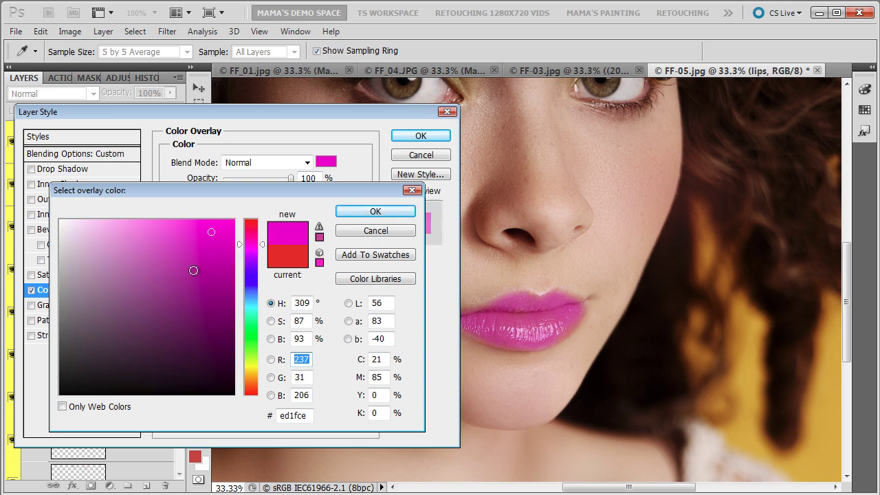
left_click(174, 262)
left_click(152, 268)
left_click(173, 294)
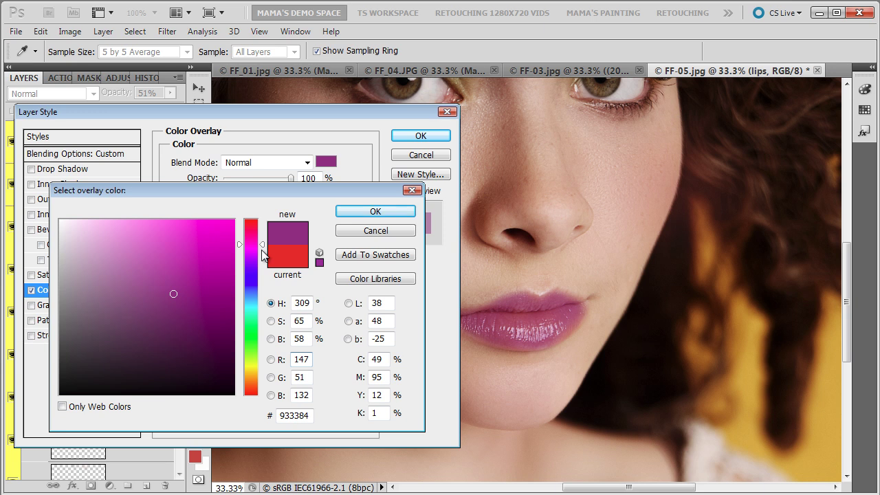
Try pink, brown and bright magenta hues, then cancel to keep red and apply the overlay.
left_click_drag(262, 249, 260, 238)
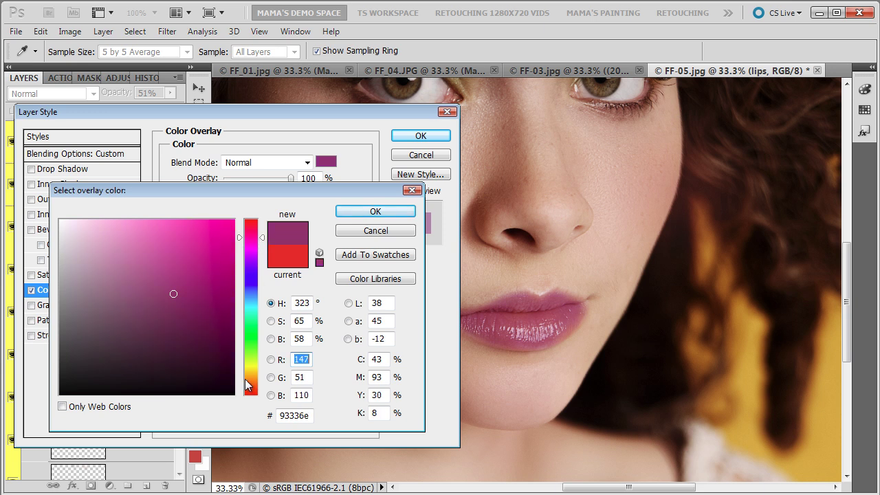
left_click(253, 383)
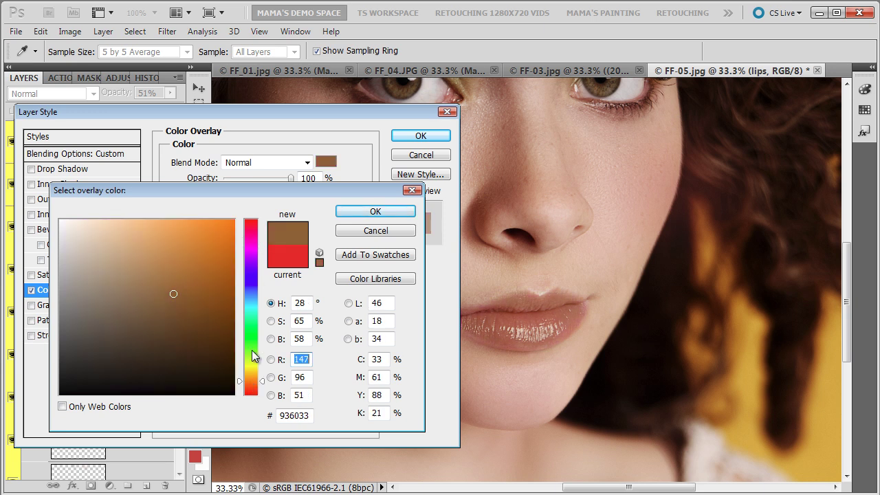
left_click(211, 272)
left_click(251, 242)
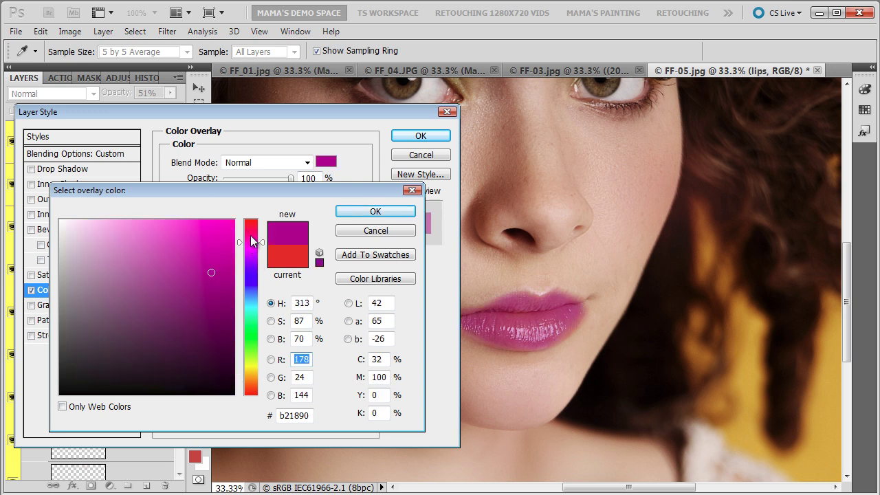
left_click(133, 255)
left_click(353, 231)
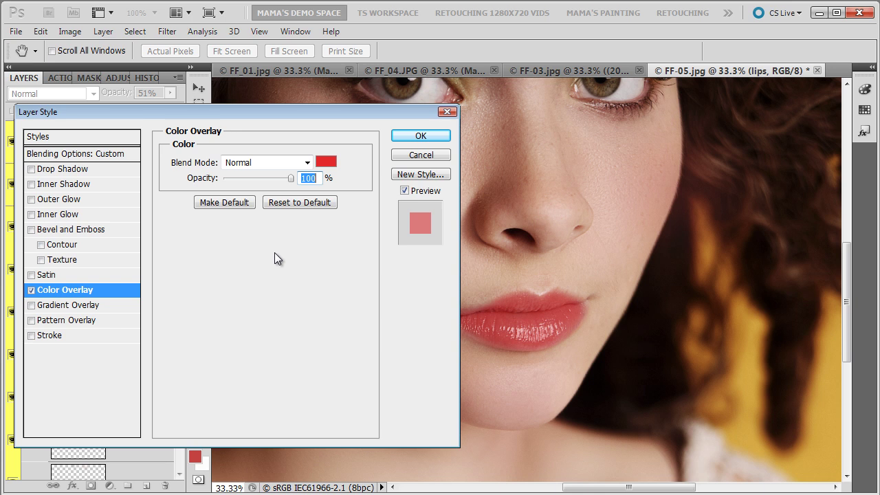
left_click(417, 137)
key("ctrl+plus")
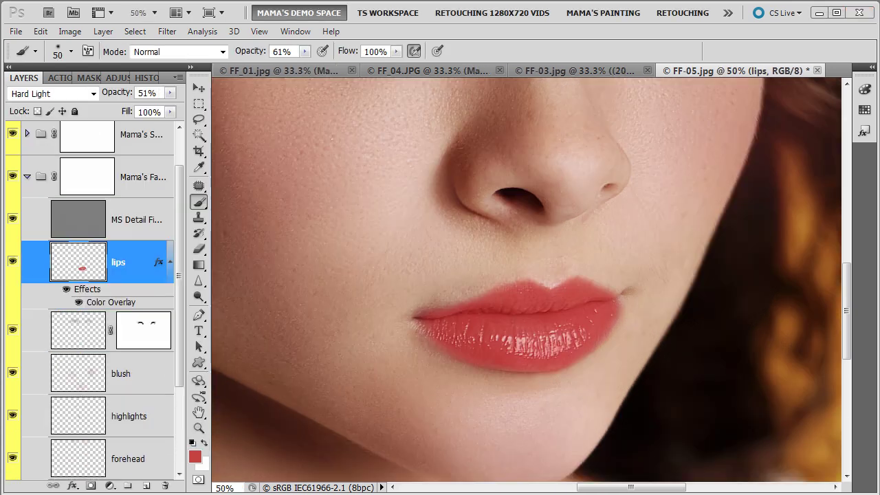
Hide the lips layer's red overlay effect and load the lips as a selection.
left_click(66, 290)
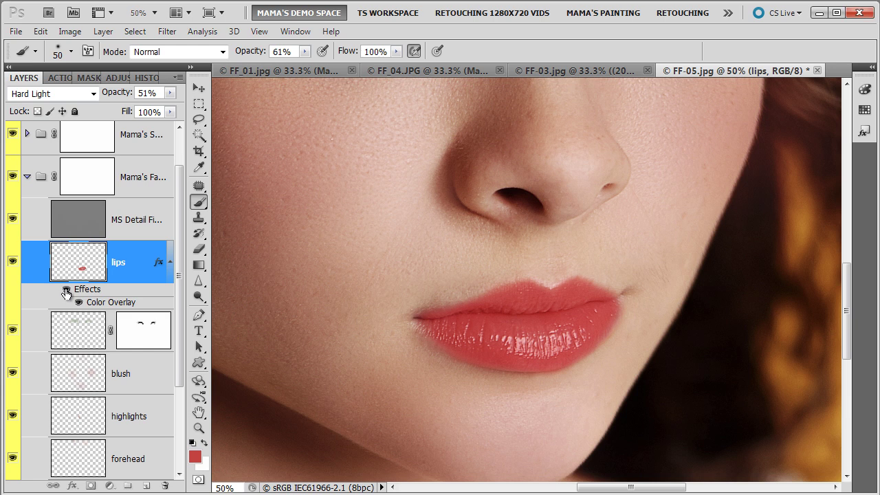
left_click(66, 290)
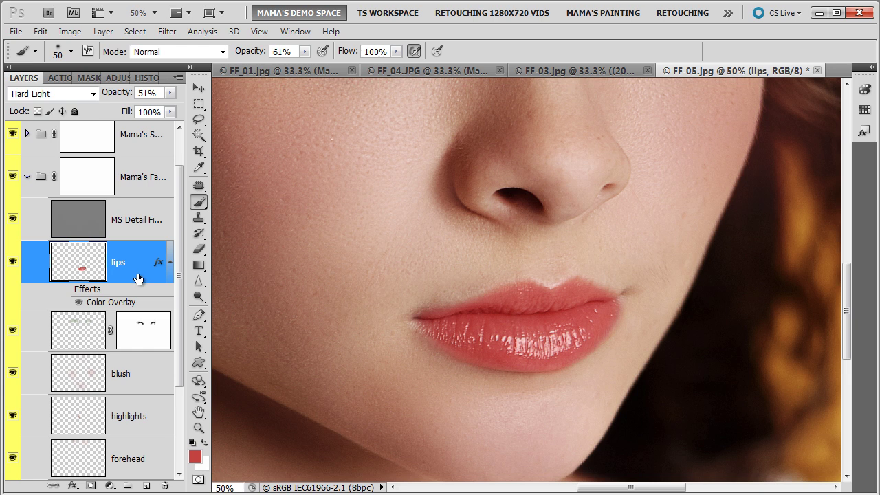
key("ctrl")
left_click(82, 273, "ctrl")
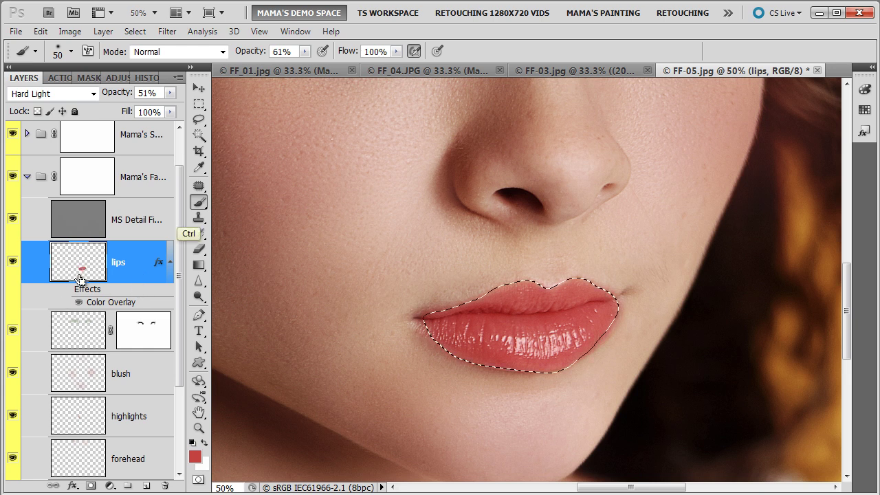
Add a magenta (cd40c5) Solid Color fill layer masked to the lips.
left_click(110, 487)
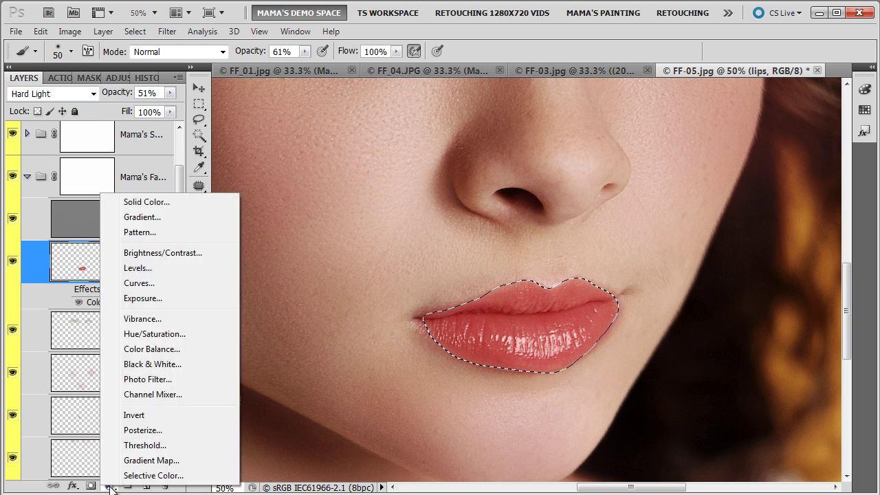
left_click(162, 203)
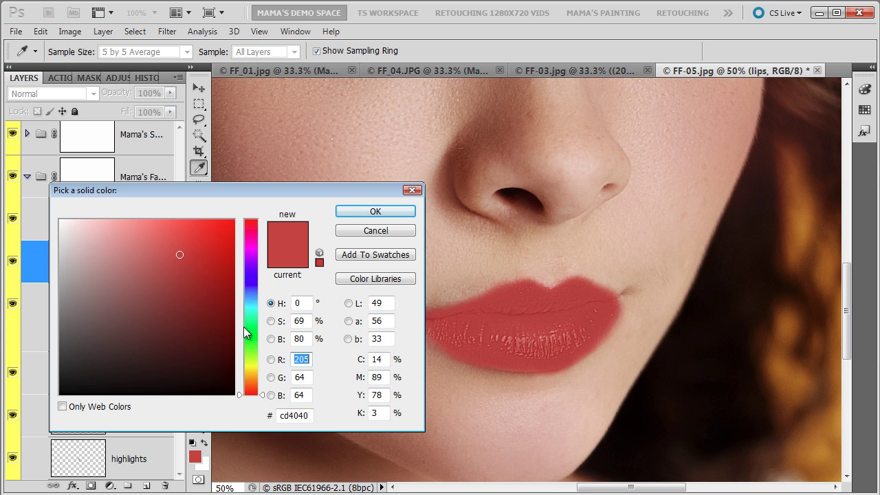
left_click(250, 248)
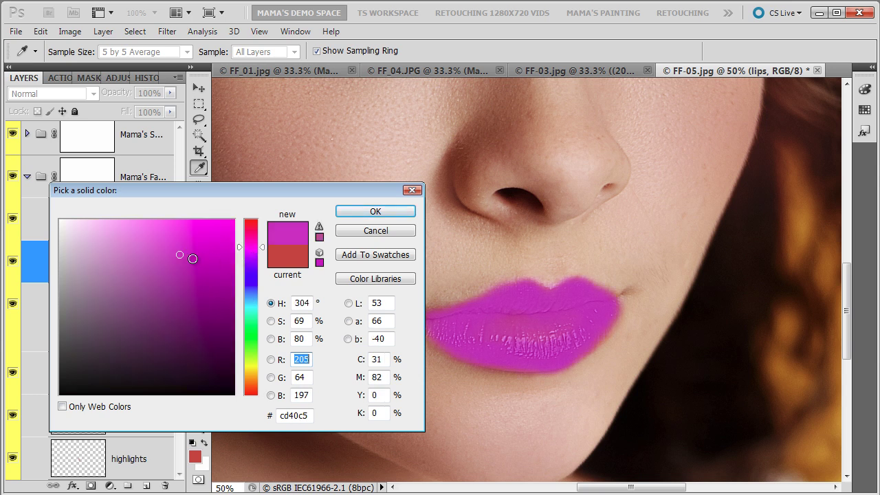
left_click(339, 212)
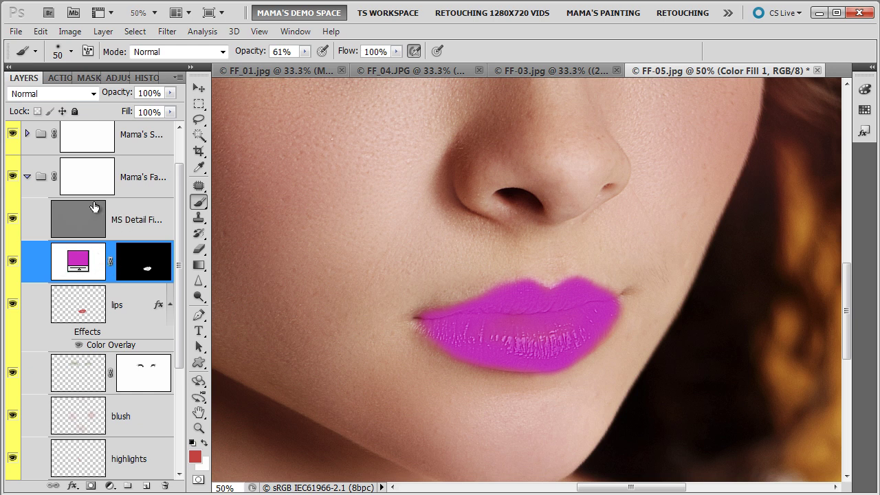
Blend the Color Fill 1 layer in Soft Light at 82% opacity.
left_click(94, 97)
left_click(94, 96)
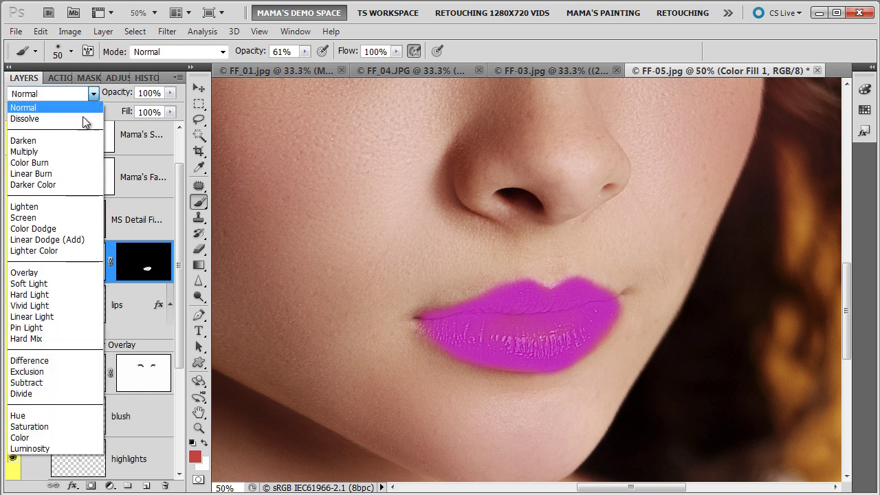
left_click(44, 284)
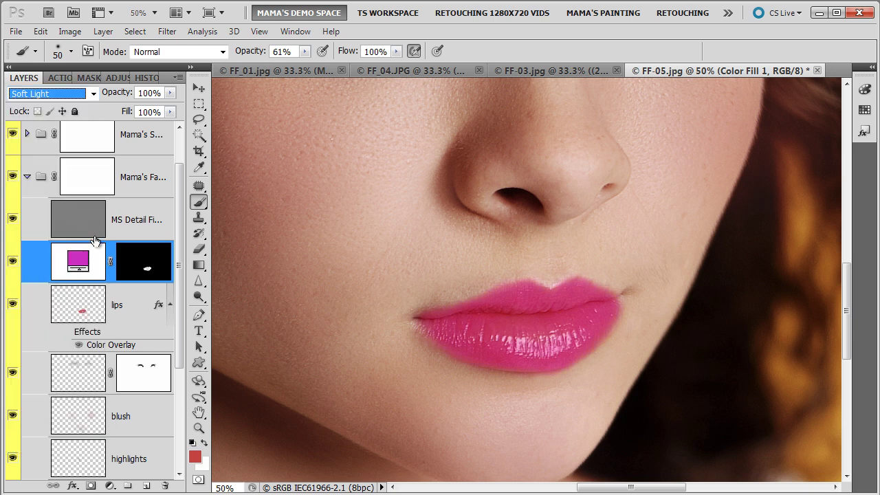
left_click_drag(169, 92, 159, 110)
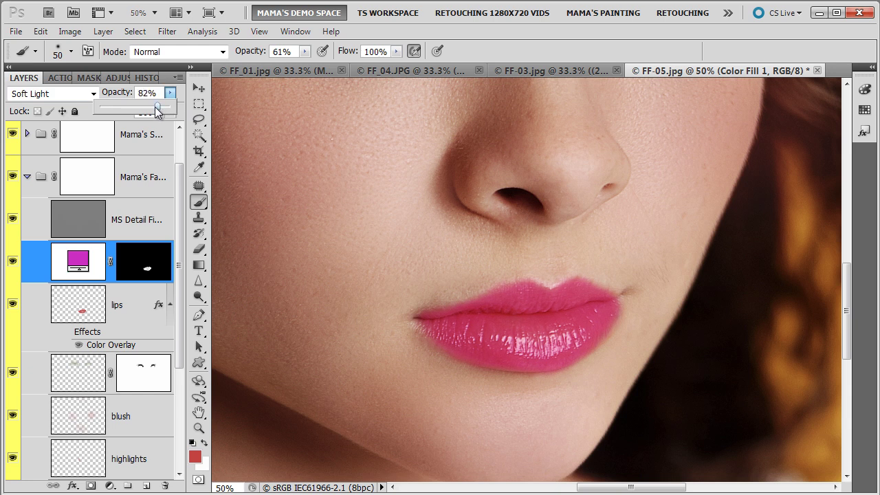
Change the fill colour to a lighter muted purple, #aa68b2.
double_click(78, 263)
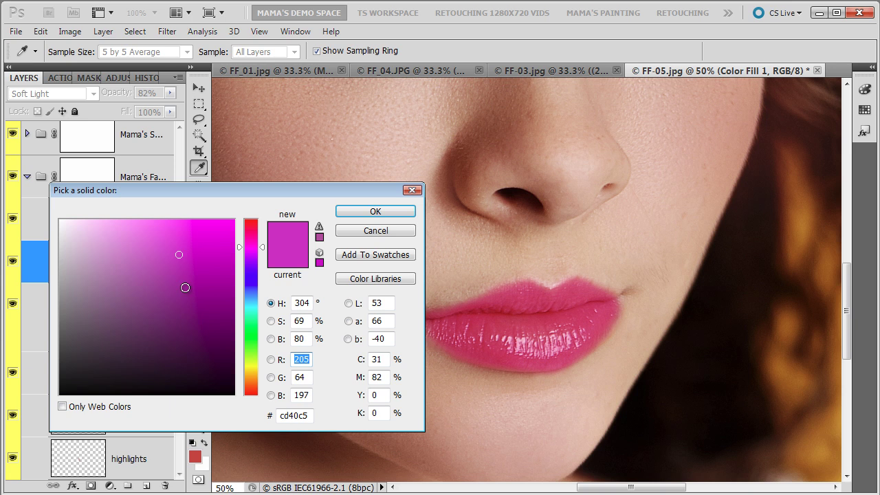
left_click_drag(252, 384, 249, 373)
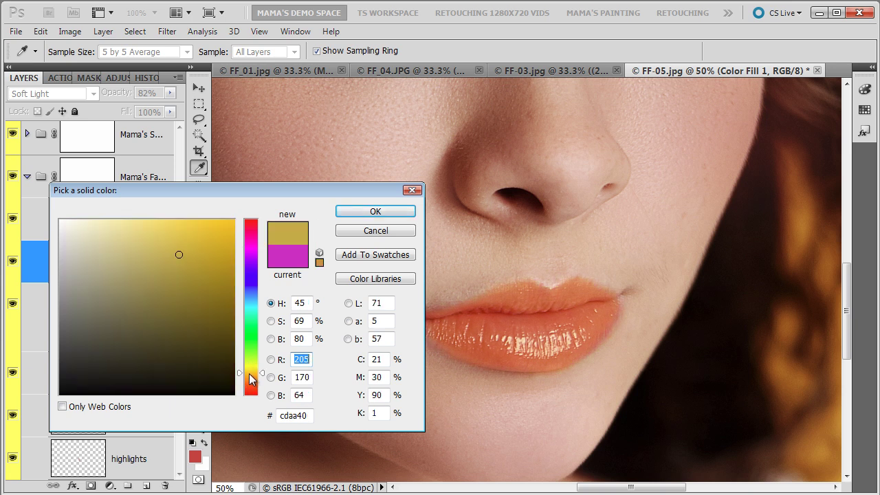
left_click(250, 252)
left_click(141, 285)
left_click(123, 315)
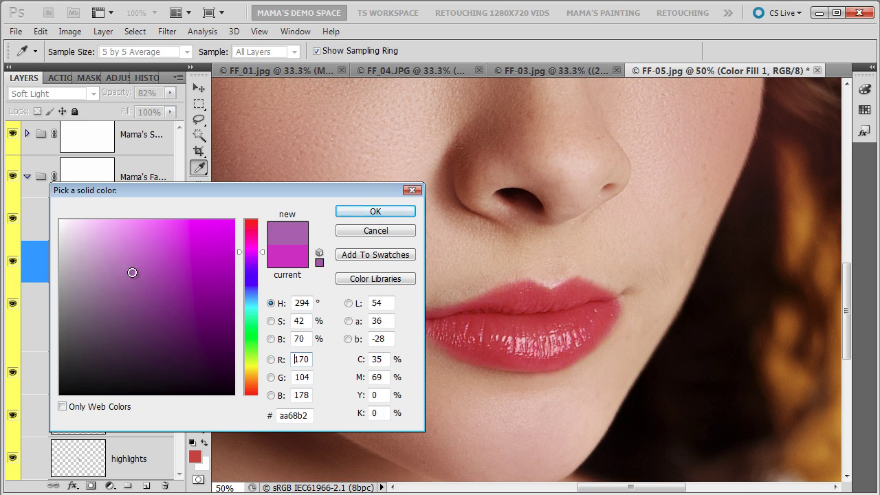
left_click(131, 272)
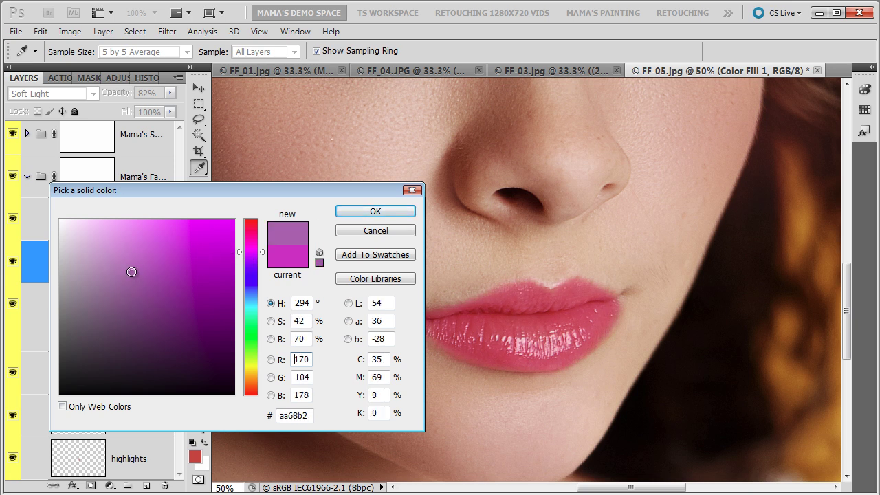
left_click(376, 211)
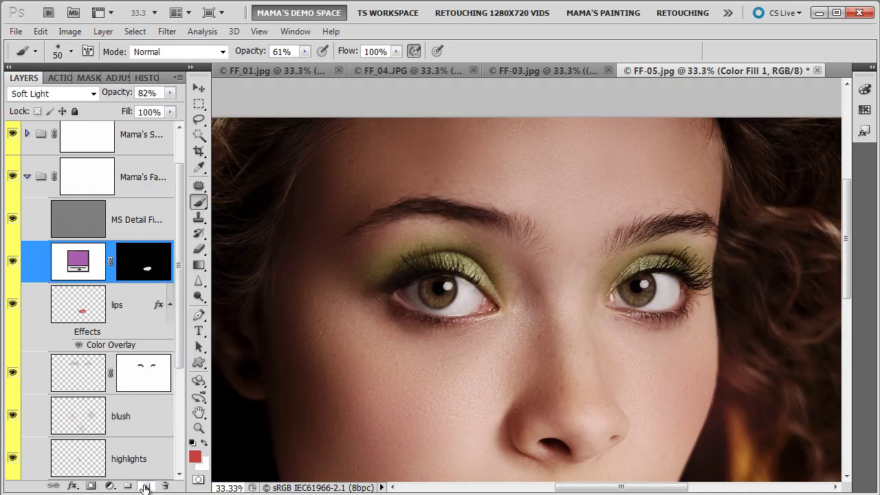
Add a new layer and name it 'shadow'.
left_click(146, 486)
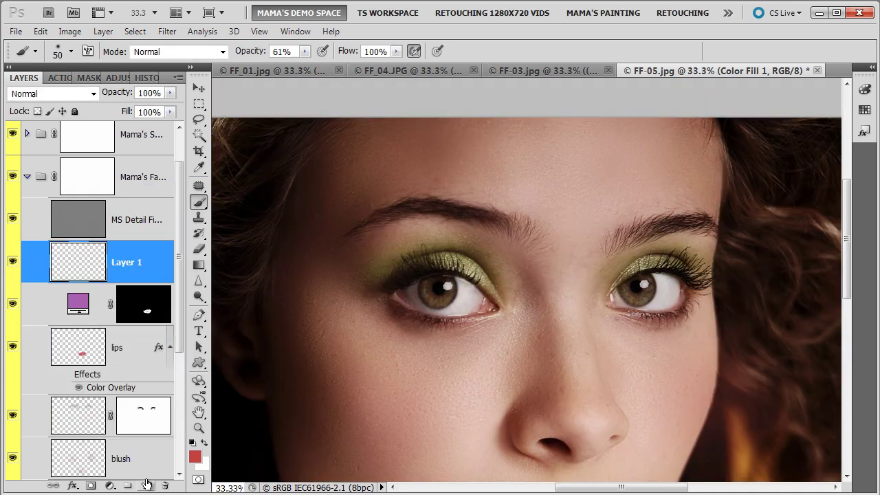
double_click(115, 262)
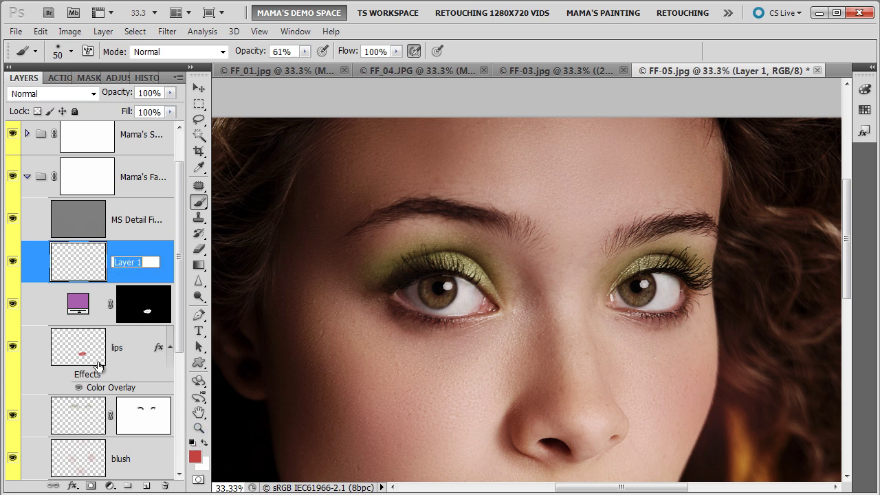
type("shadow")
left_click(86, 274)
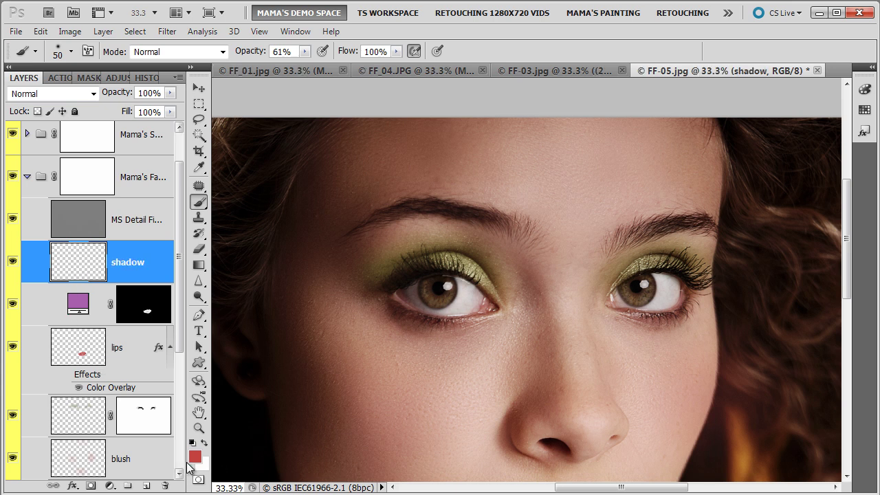
Set the foreground painting colour to light yellow #efdc5a.
left_click(196, 457)
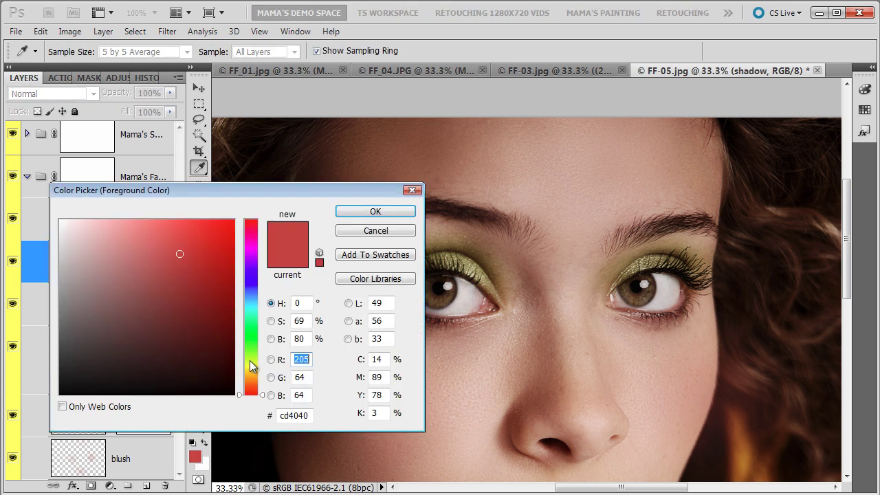
left_click_drag(251, 361, 248, 366)
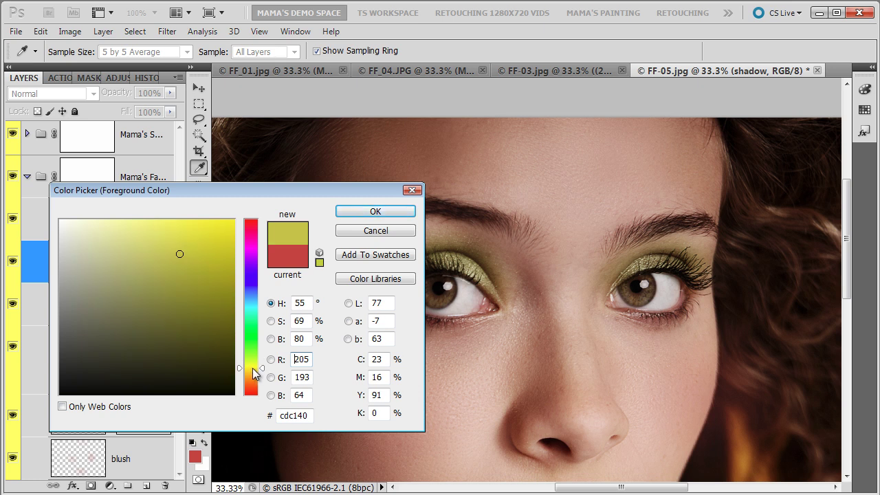
left_click(251, 369)
left_click(181, 239)
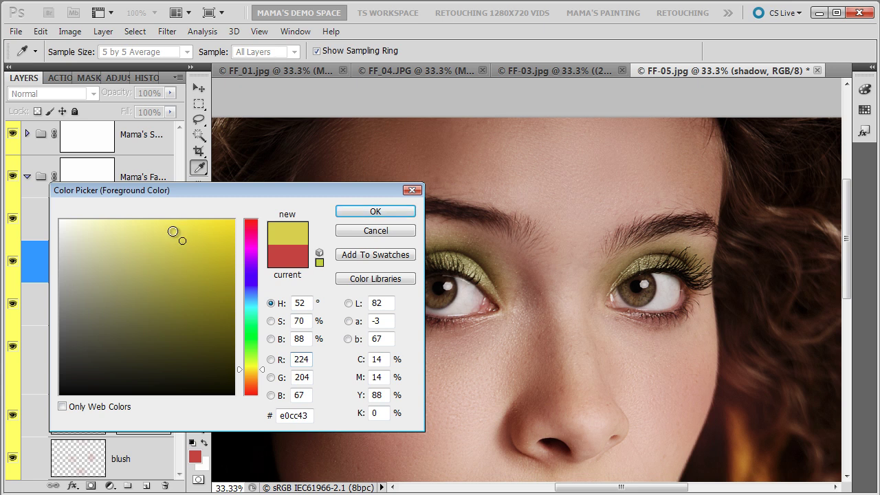
left_click(166, 231)
left_click(398, 212)
Brush yellow along the lower lash lines and inner eye corners.
key("b")
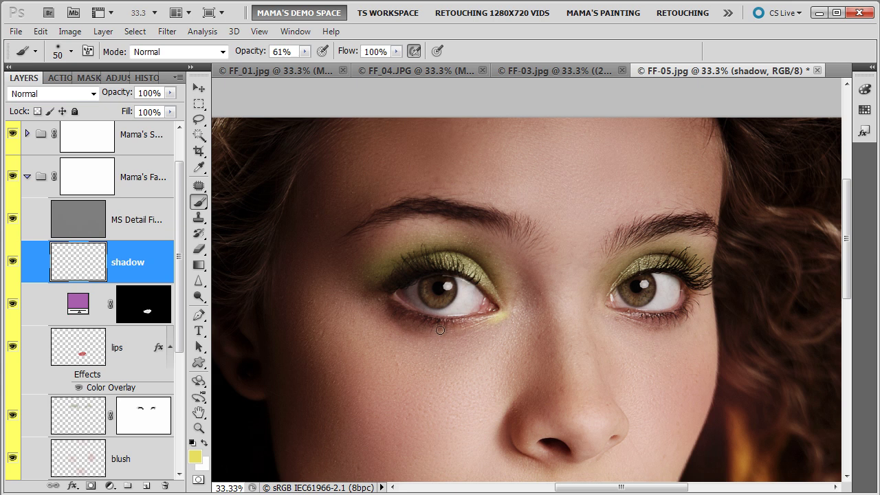
left_click_drag(470, 321, 451, 321)
mouse_move(612, 311)
left_mouse_down()
mouse_move(636, 313)
mouse_move(612, 303)
left_mouse_up()
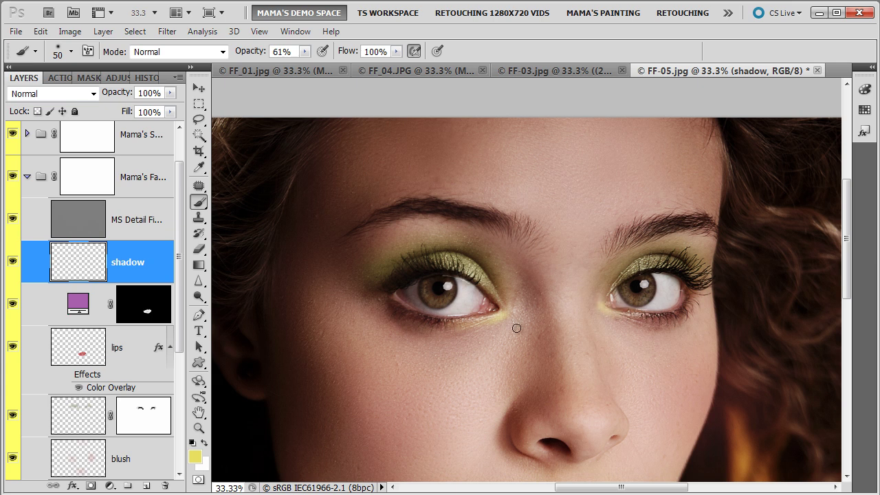
With a size-70 brush at 33% opacity, extend eyeshadow toward the brows and line the right lower lid.
left_click_drag(305, 51, 289, 68)
key("bracketright")
key("bracketright")
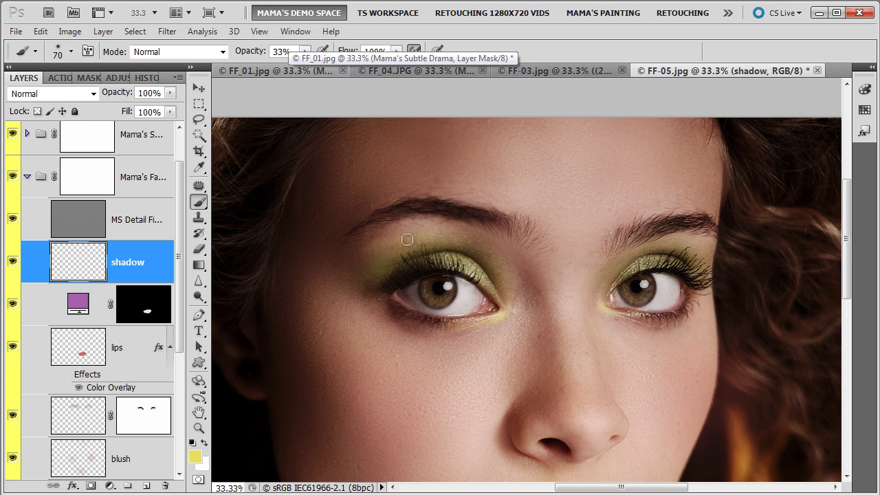
mouse_move(373, 252)
left_mouse_down()
mouse_move(445, 229)
mouse_move(382, 252)
mouse_move(433, 229)
mouse_move(385, 240)
mouse_move(438, 224)
mouse_move(396, 242)
mouse_move(431, 238)
left_mouse_up()
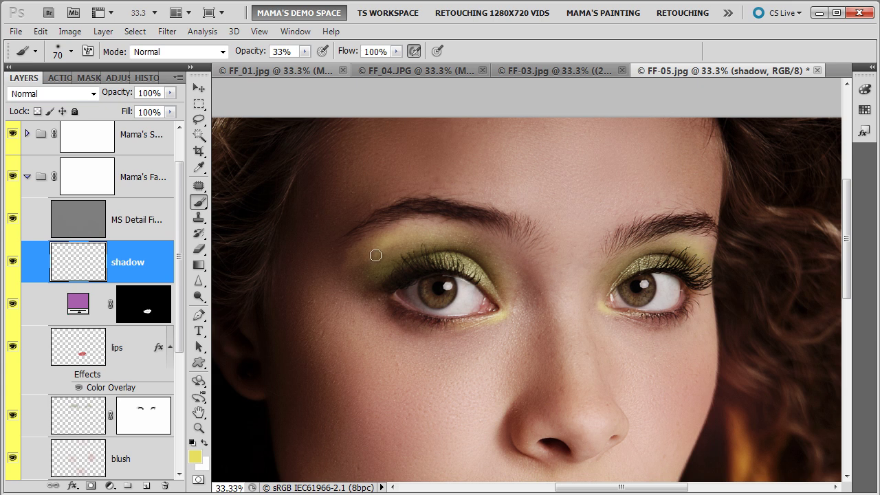
mouse_move(373, 249)
left_mouse_down()
mouse_move(387, 234)
mouse_move(402, 238)
mouse_move(401, 248)
mouse_move(496, 241)
left_mouse_up()
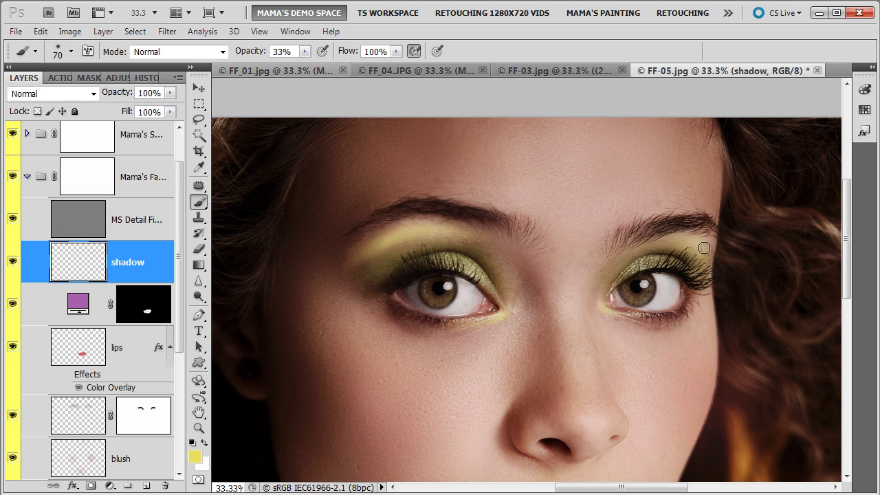
left_click_drag(697, 243, 708, 252)
left_click_drag(602, 311, 672, 324)
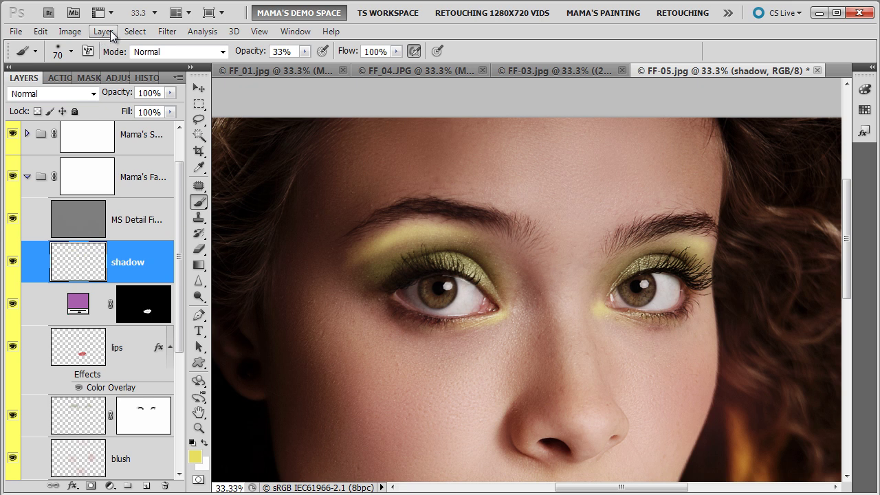
Open Gaussian Blur and lower its radius from 55.2 to 40.2 pixels.
left_click(167, 33)
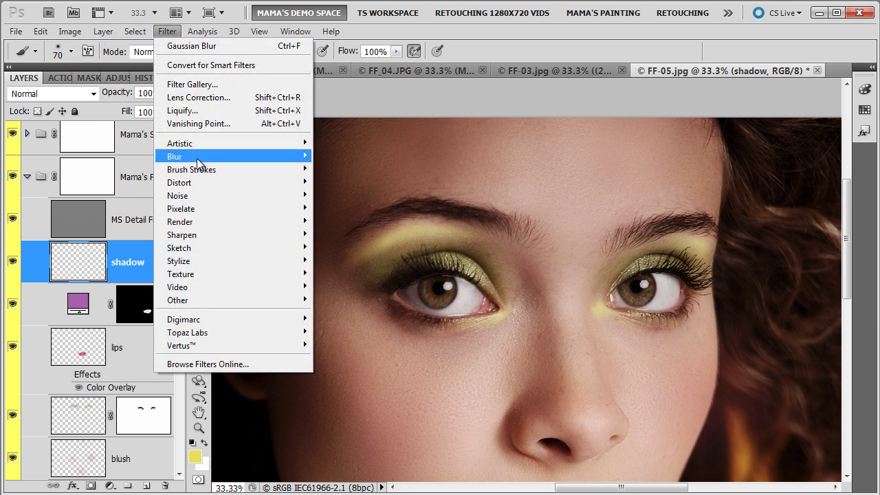
mouse_move(199, 159)
left_click(352, 205)
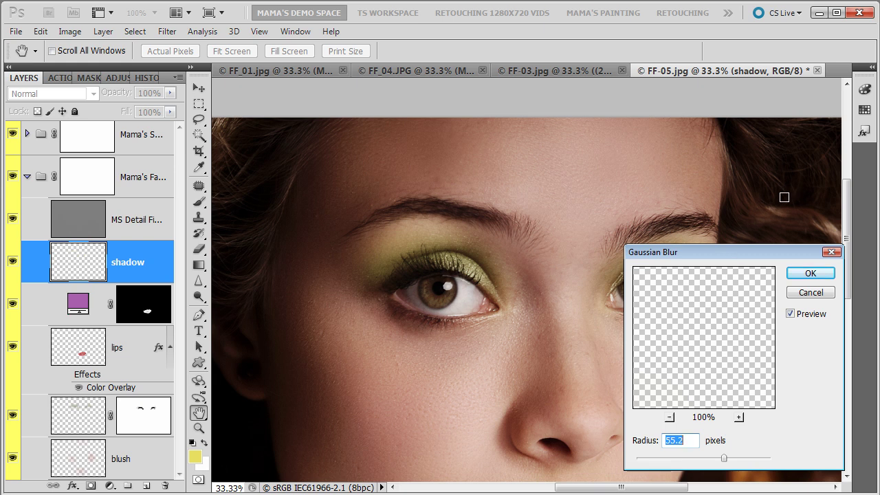
left_click_drag(740, 255, 763, 165)
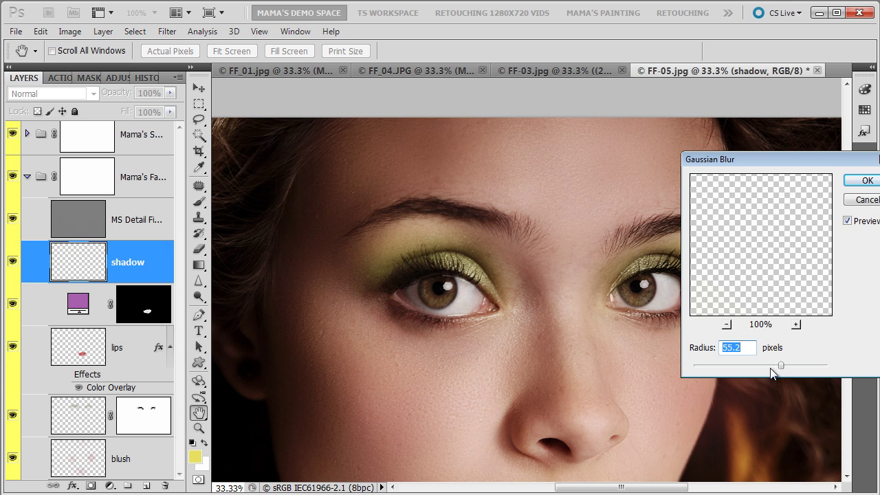
mouse_move(779, 370)
left_mouse_down()
mouse_move(768, 369)
mouse_move(773, 362)
left_mouse_up()
Apply the 40.2-pixel blur, zoom out, and set the lips layer opacity to about 41%.
left_click(866, 181)
key("b")
key("ctrl+minus")
left_click(131, 306)
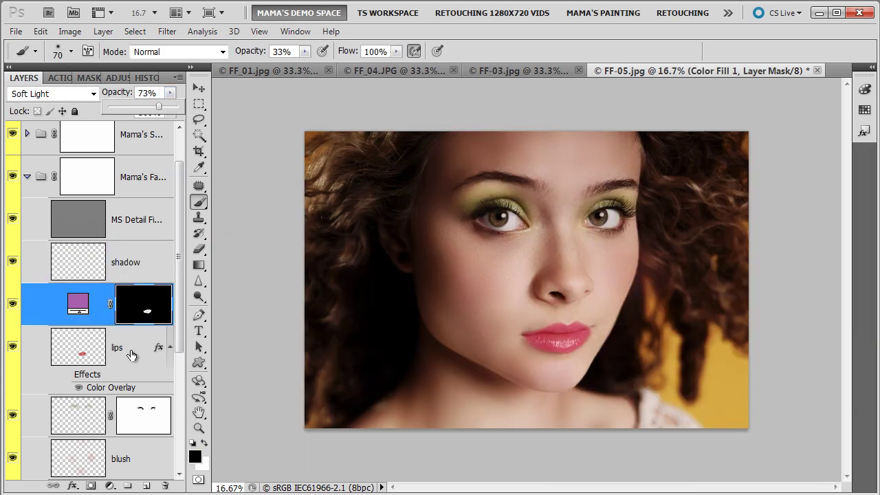
left_click(130, 352)
left_click(169, 92)
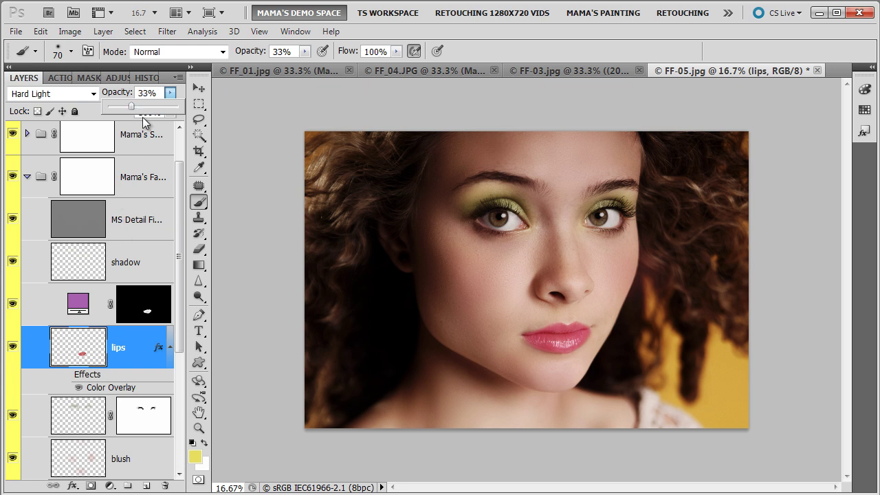
left_click_drag(136, 112, 140, 112)
Clip the purple fill to the lips layer and lower the lips opacity to 23%.
key("alt")
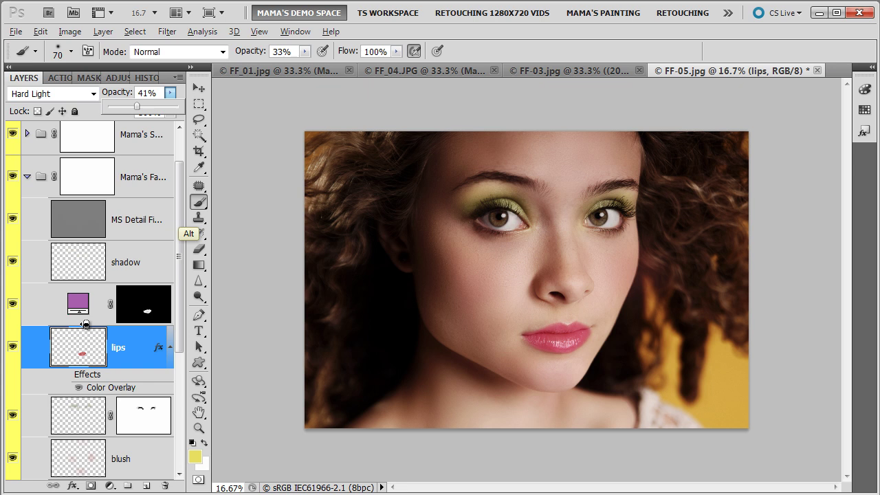
left_click(86, 324, "alt")
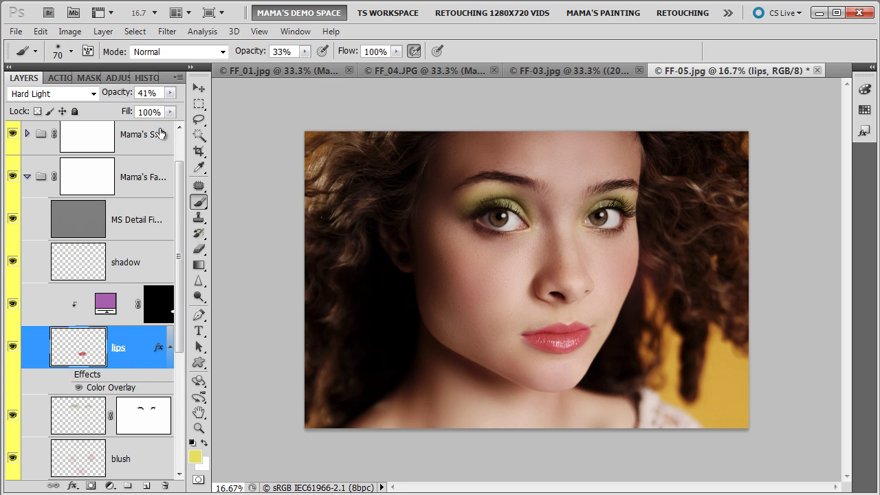
left_click(170, 92)
left_click_drag(135, 110, 125, 113)
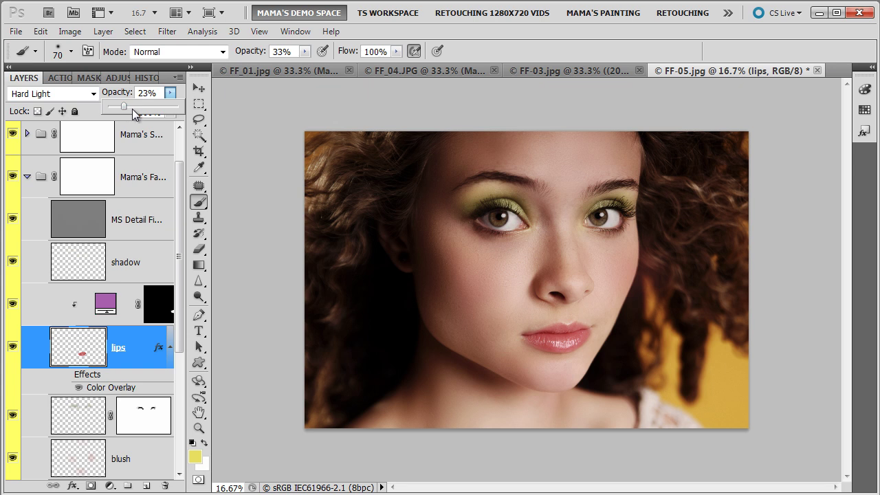
left_click_drag(178, 238, 177, 190)
left_click(27, 228)
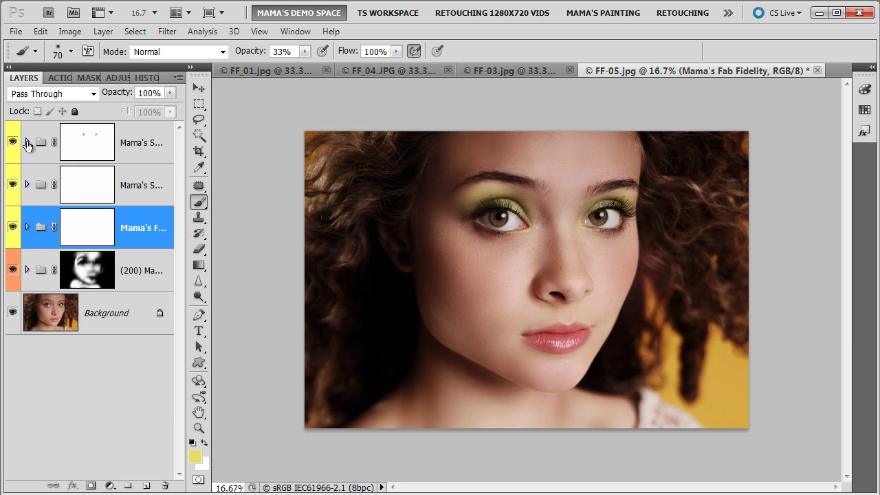
Expand Mama's Subtle Drama and set the MS Subtle Drama - Darkener layer to 46% opacity.
left_click_drag(186, 163, 248, 163)
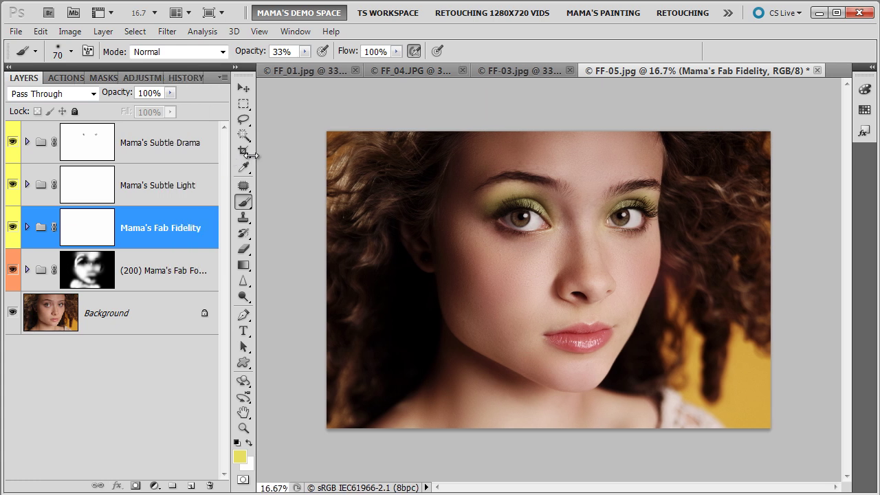
left_click(27, 142)
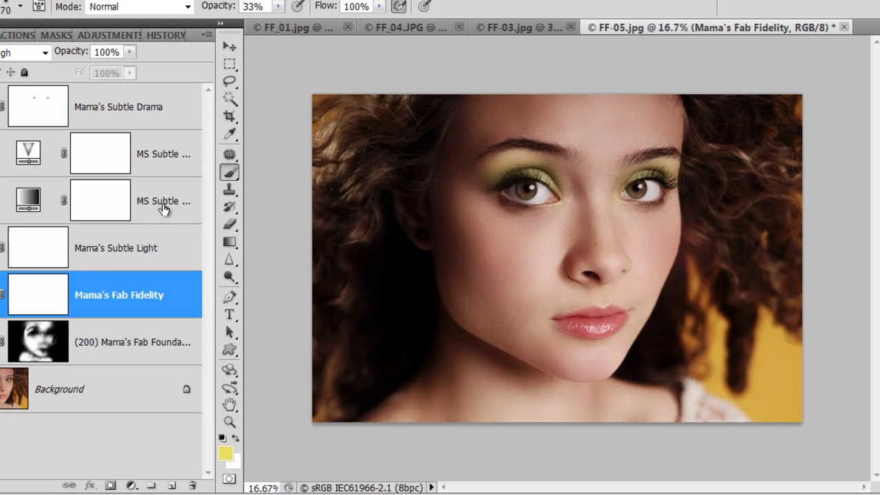
left_click(114, 207)
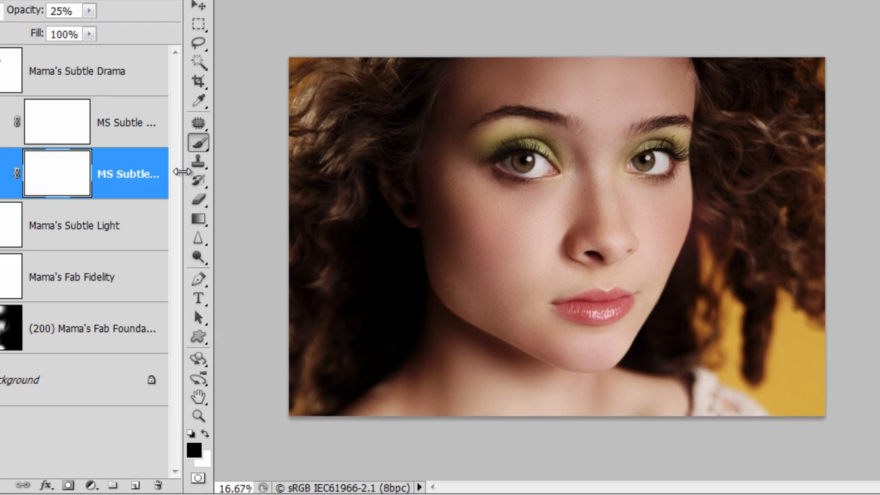
left_click_drag(182, 171, 289, 167)
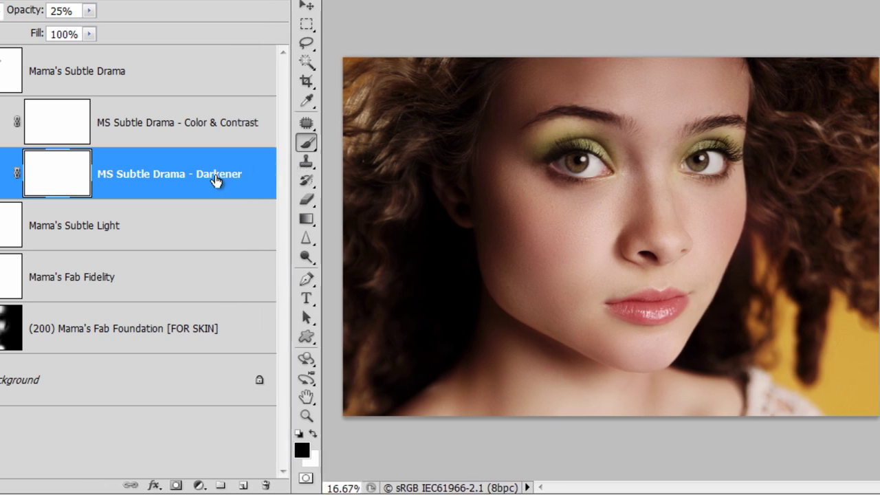
left_click(90, 13)
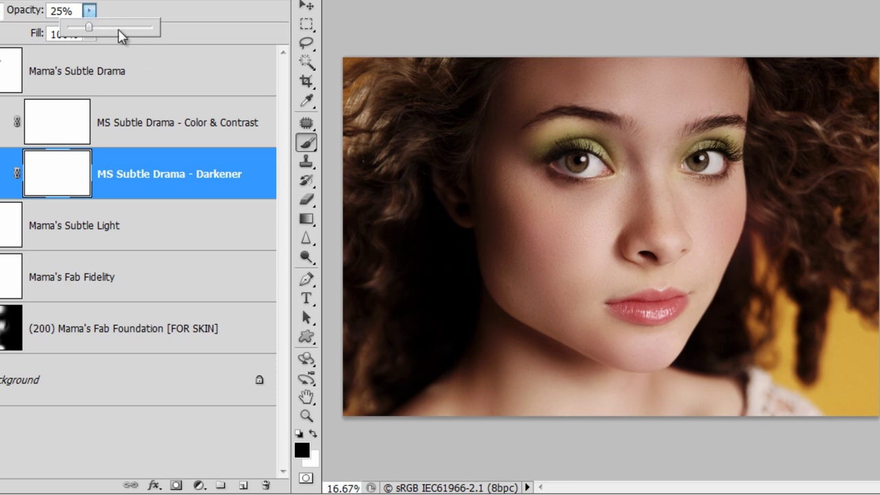
left_click_drag(115, 28, 106, 31)
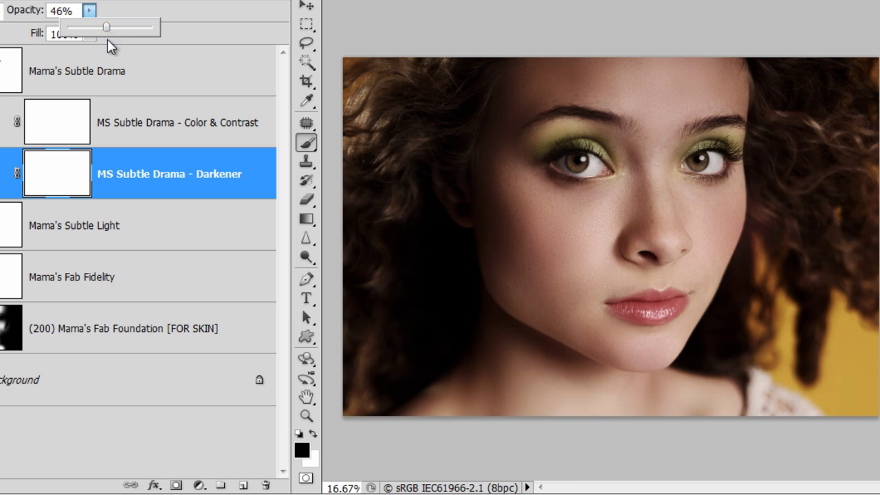
left_click(126, 129)
Set the MS Subtle Drama - Color & Contrast layer opacity to about 75%.
left_click(126, 129)
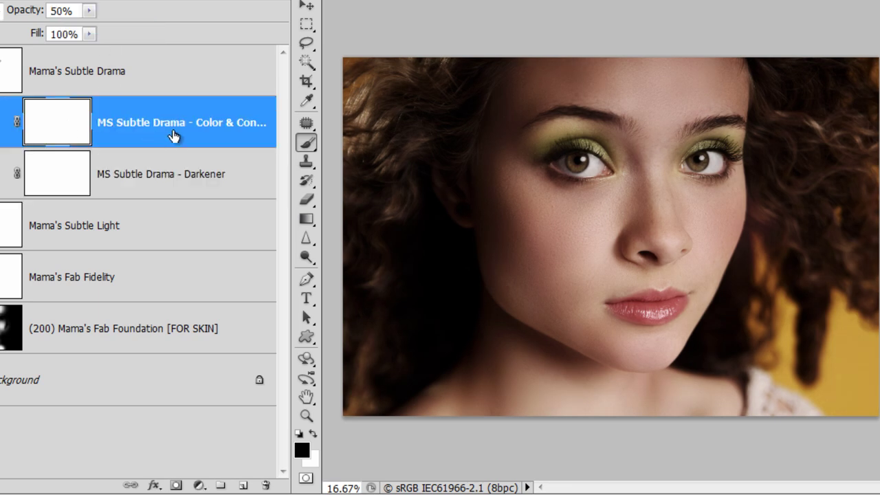
left_click(88, 12)
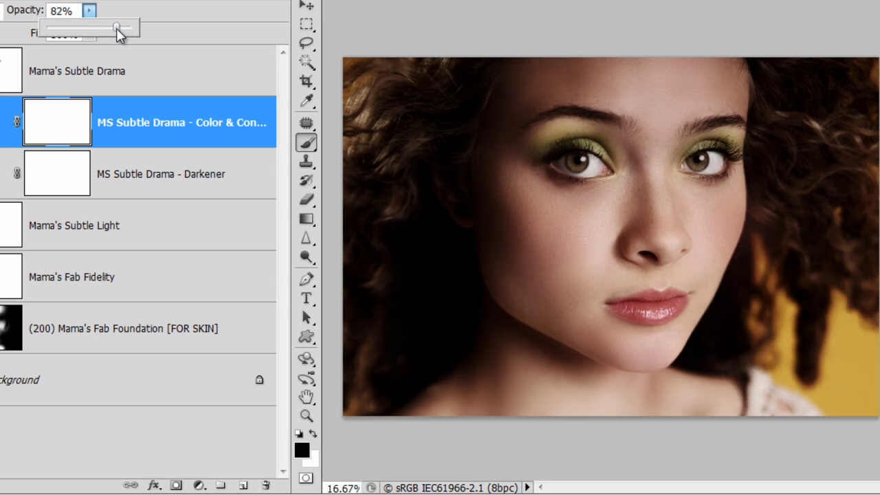
left_click_drag(112, 30, 112, 29)
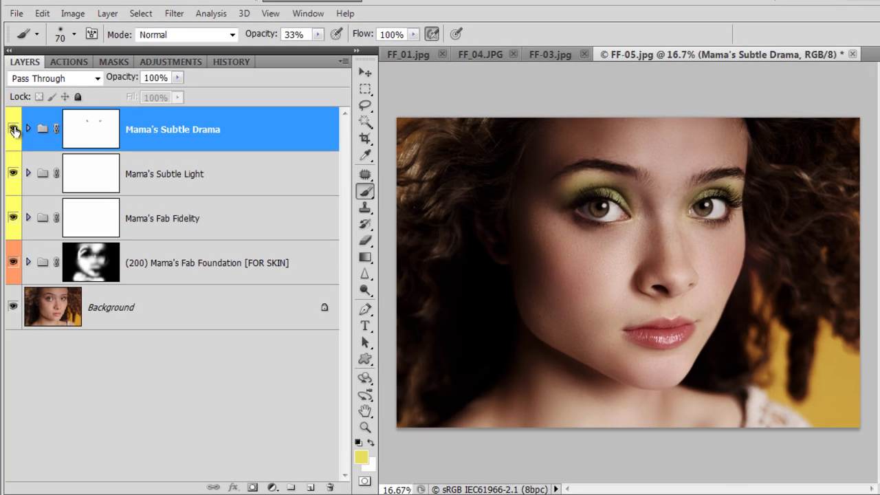
left_click(13, 129)
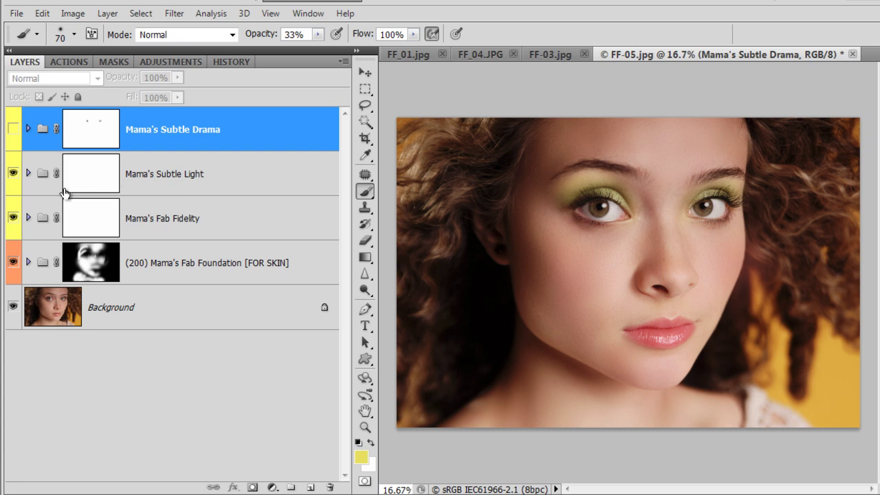
left_click(13, 175)
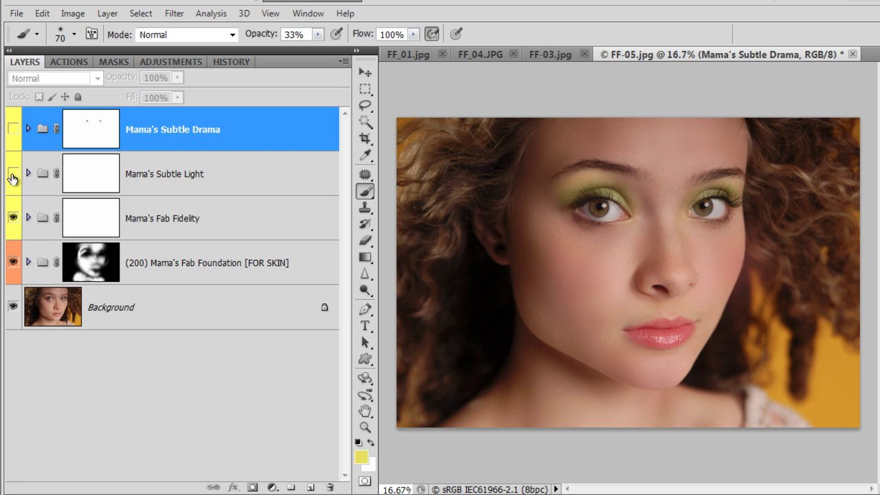
left_click(12, 175)
left_click(12, 129)
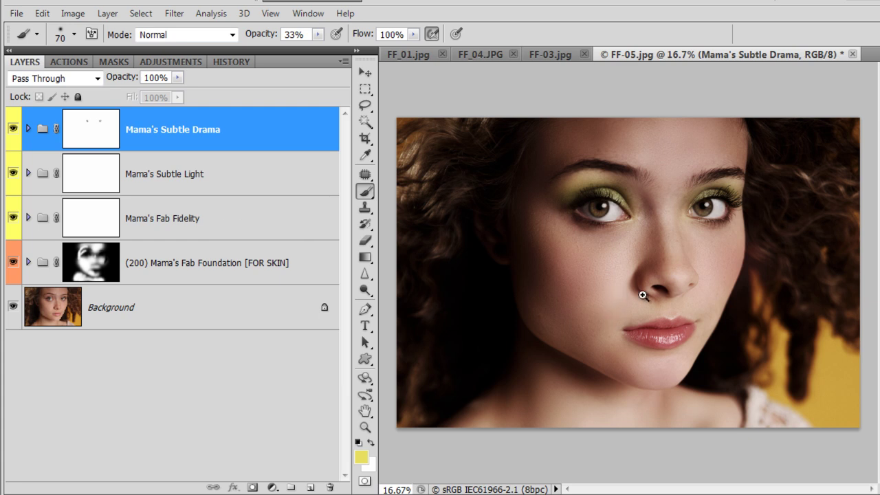
key("ctrl+plus")
left_click(13, 309, "alt")
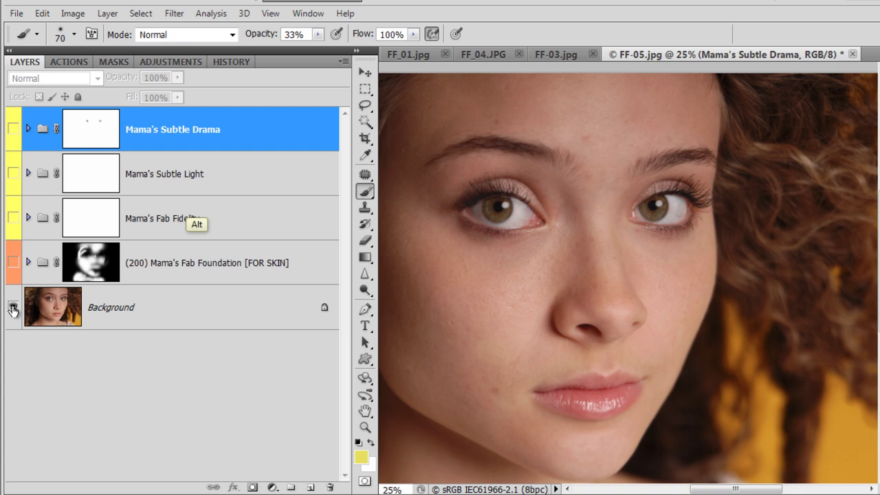
left_click(13, 309, "alt")
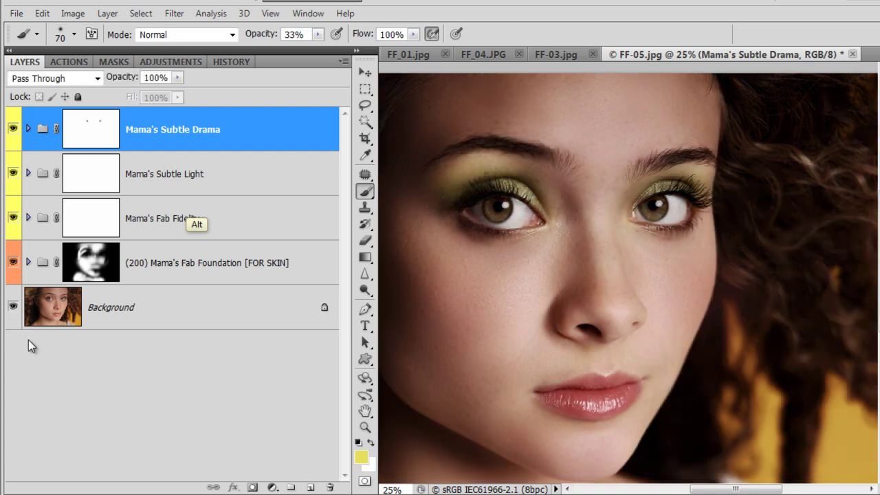